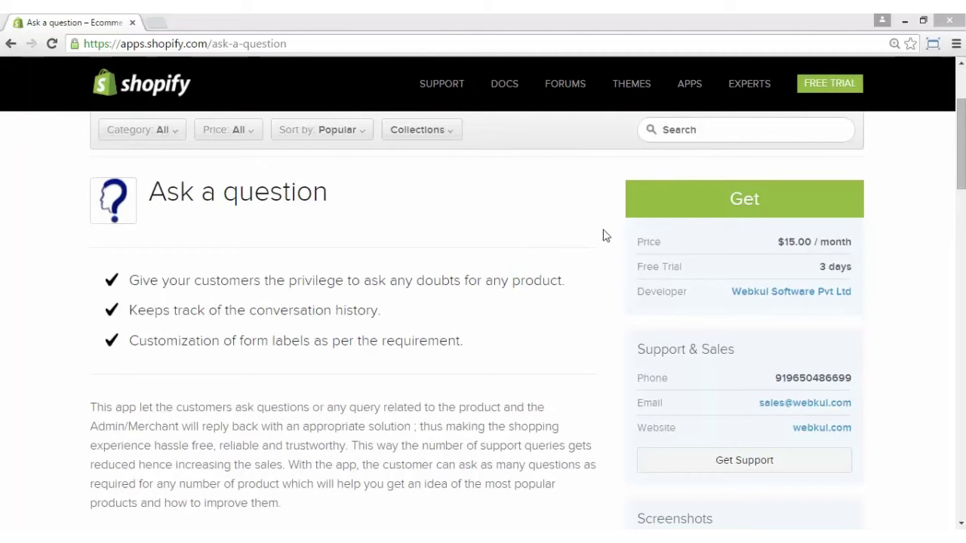
- Get the Ask a question app by logging in with the existing store's URL, and install it on the store
click(705, 212)
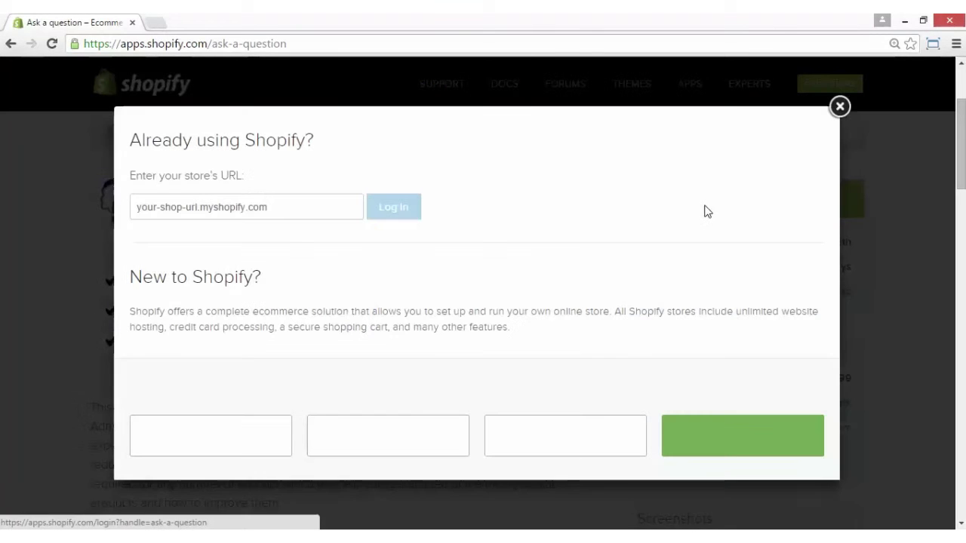
click(347, 208)
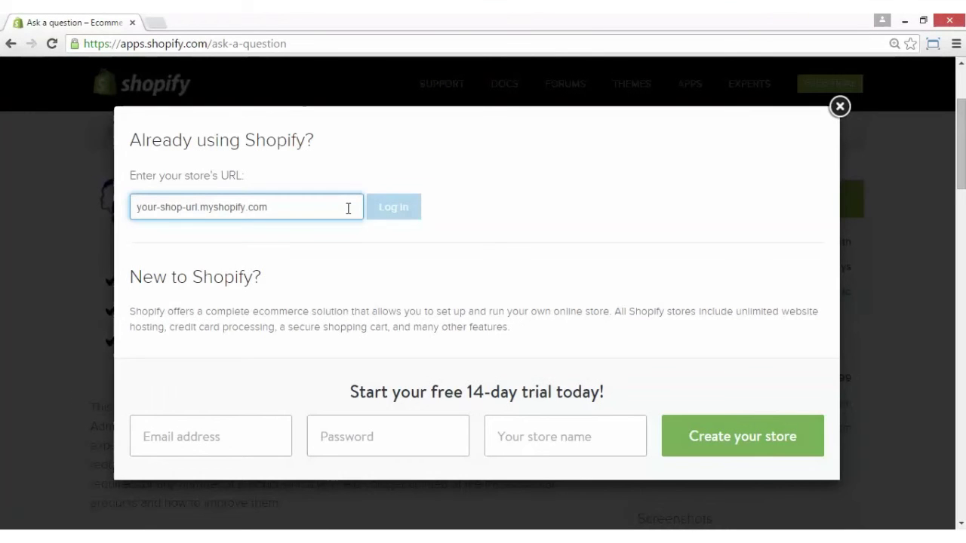
text(nitika-store.myshopify.com)
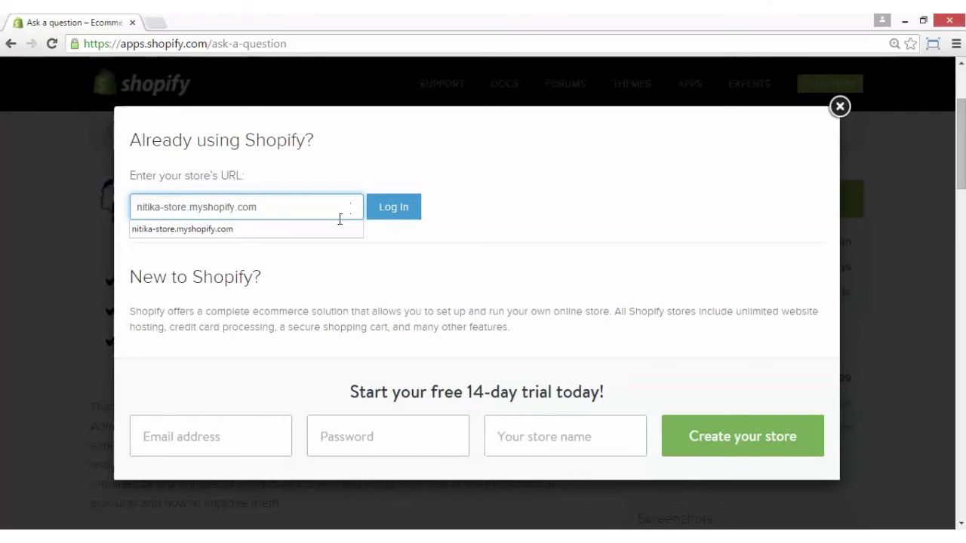
click(332, 228)
click(391, 214)
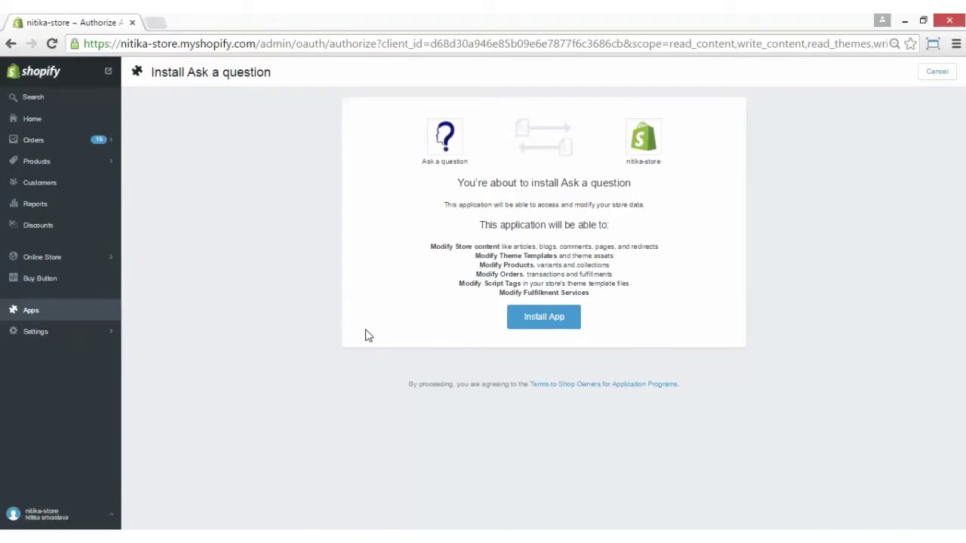
click(542, 316)
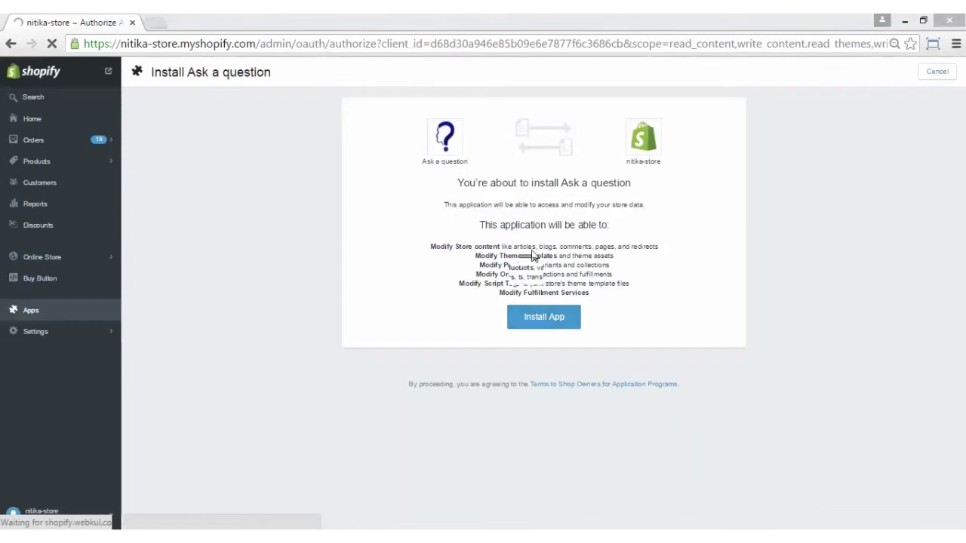
click(564, 238)
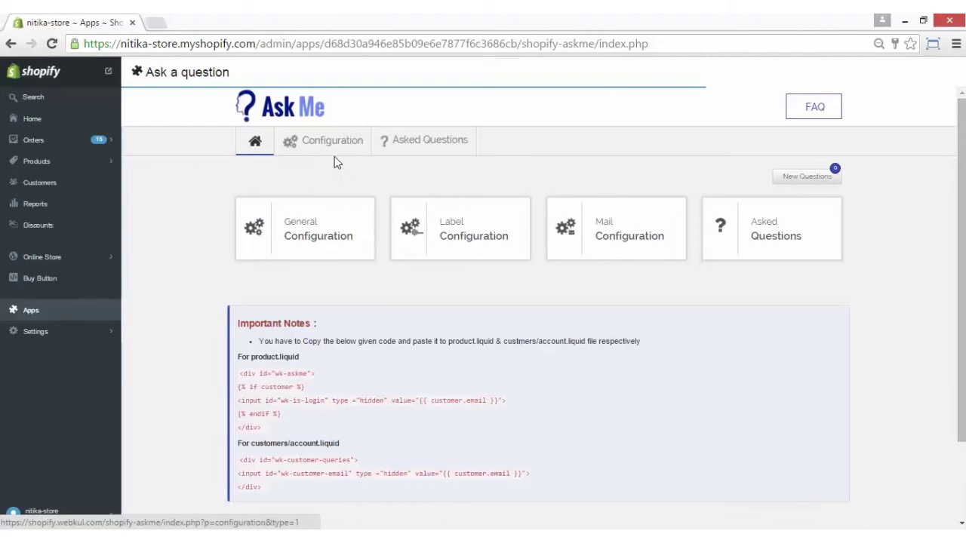
- Open the app's general configuration, check the domain name and email fields, and save the settings
click(330, 238)
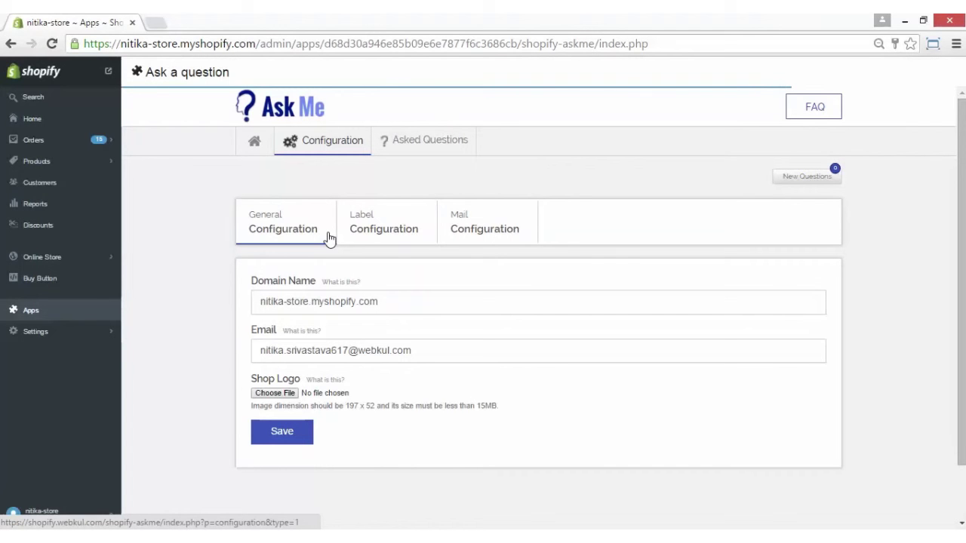
click(337, 156)
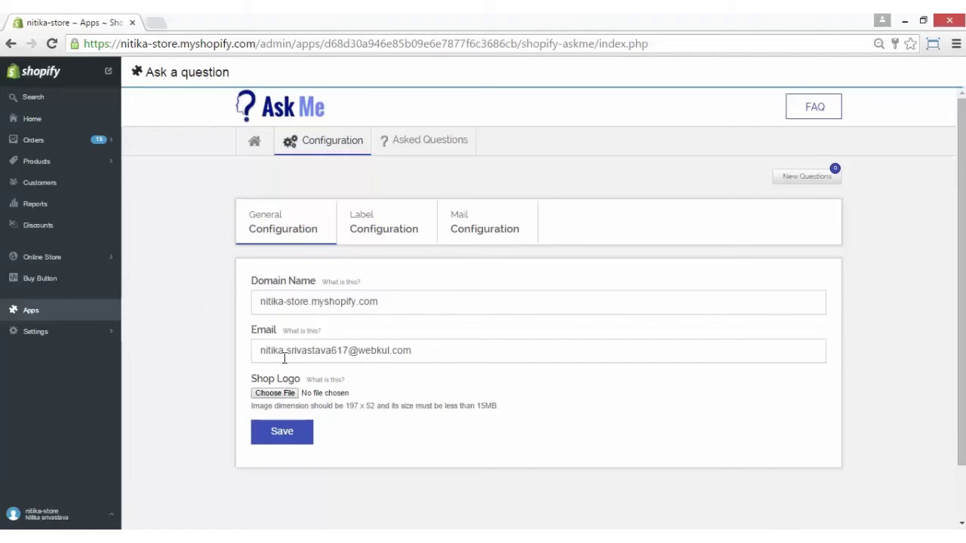
click(422, 308)
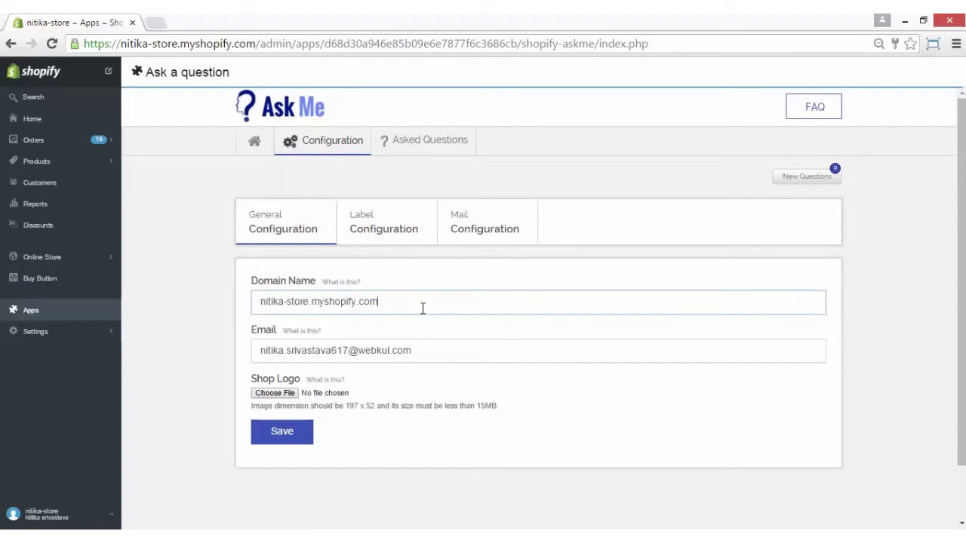
click(425, 348)
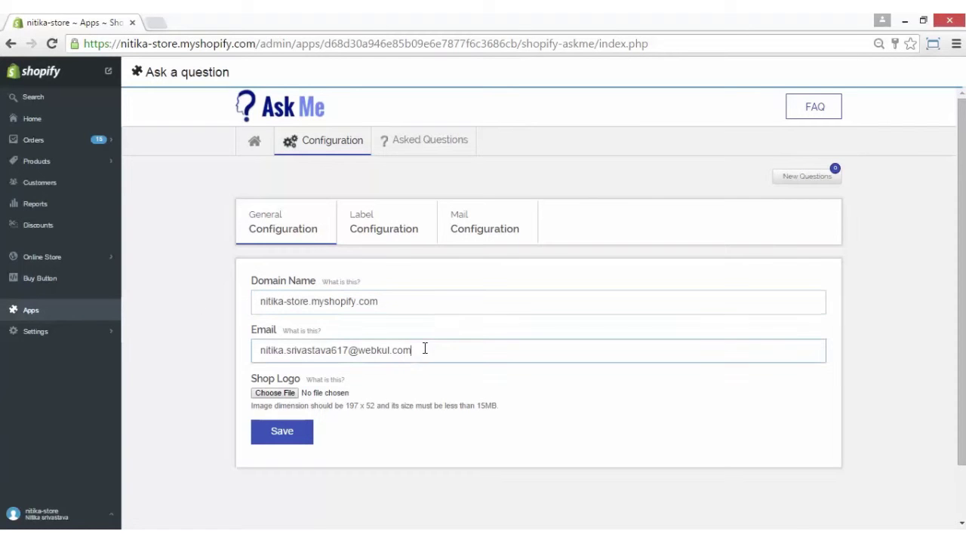
click(291, 437)
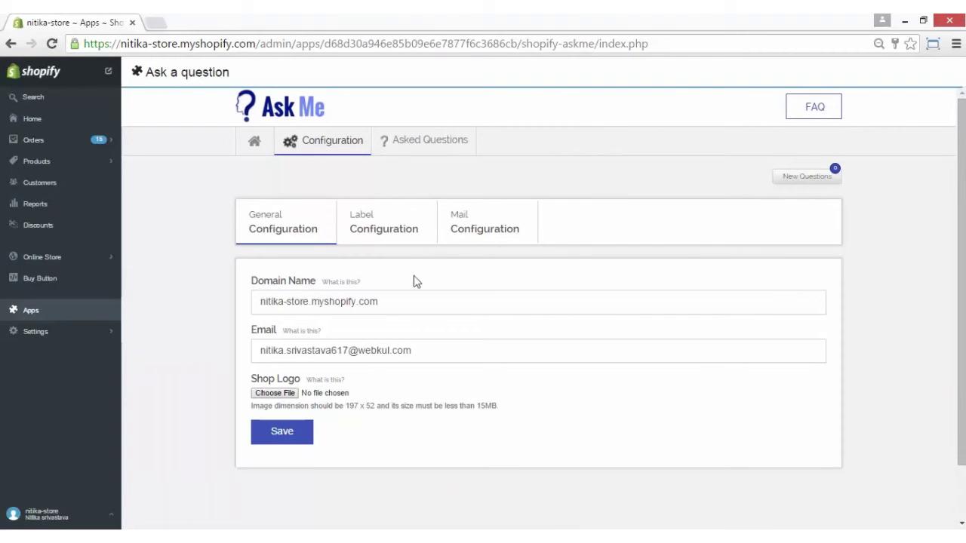
- Open the label configuration, go through the label, message and button content fields, and save them
click(383, 235)
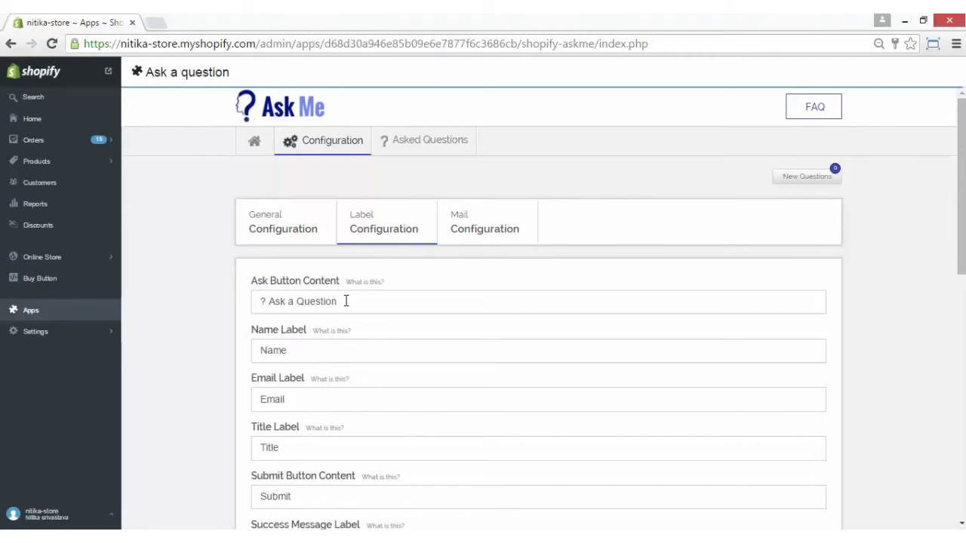
click(317, 346)
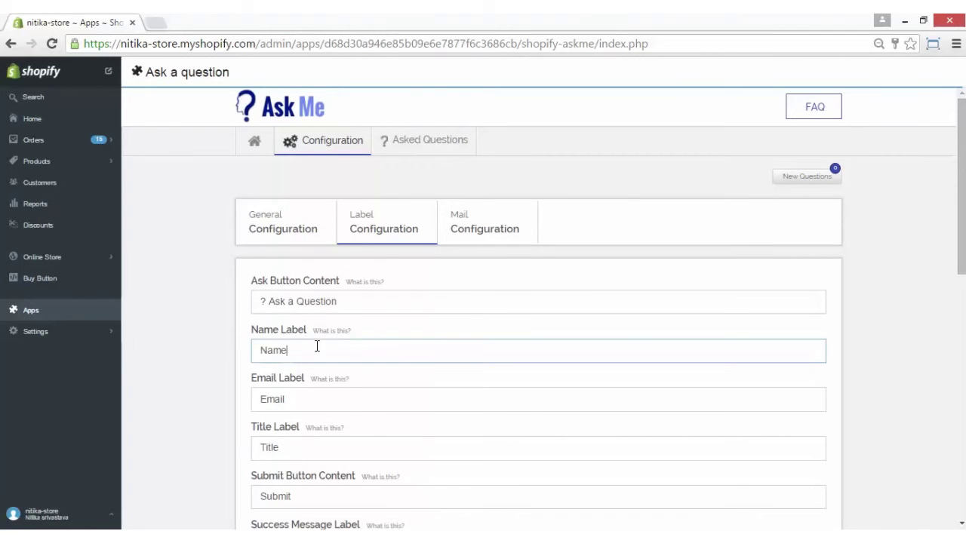
scroll(960, 226, down, 3)
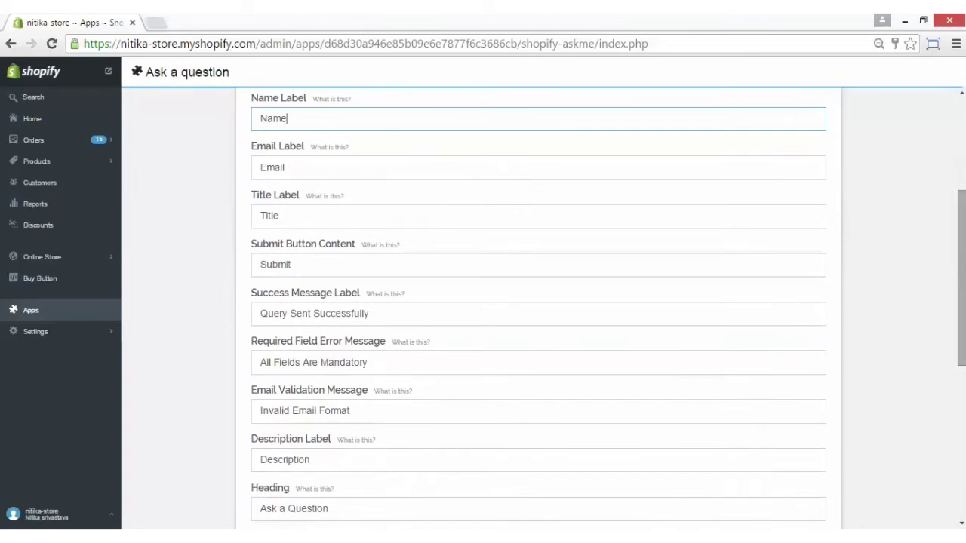
click(370, 165)
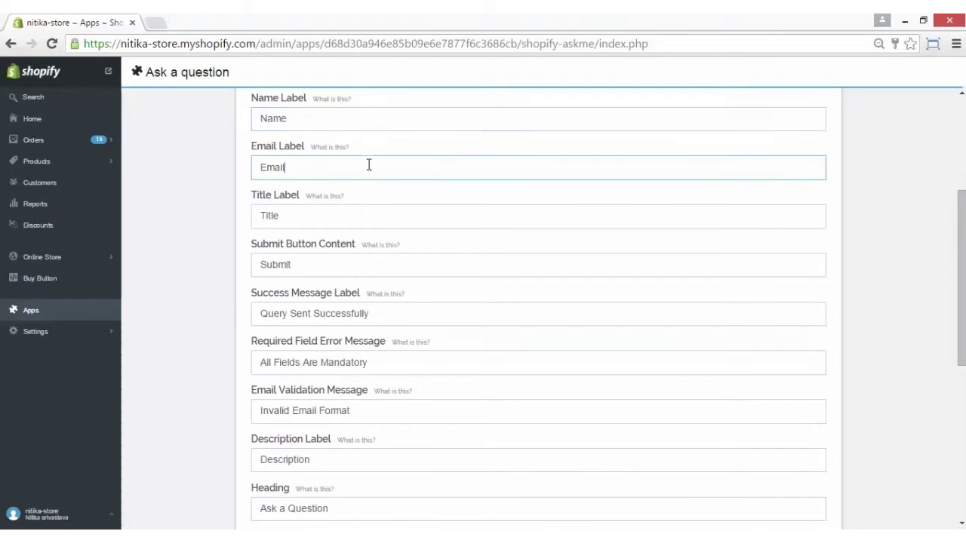
click(320, 214)
click(321, 274)
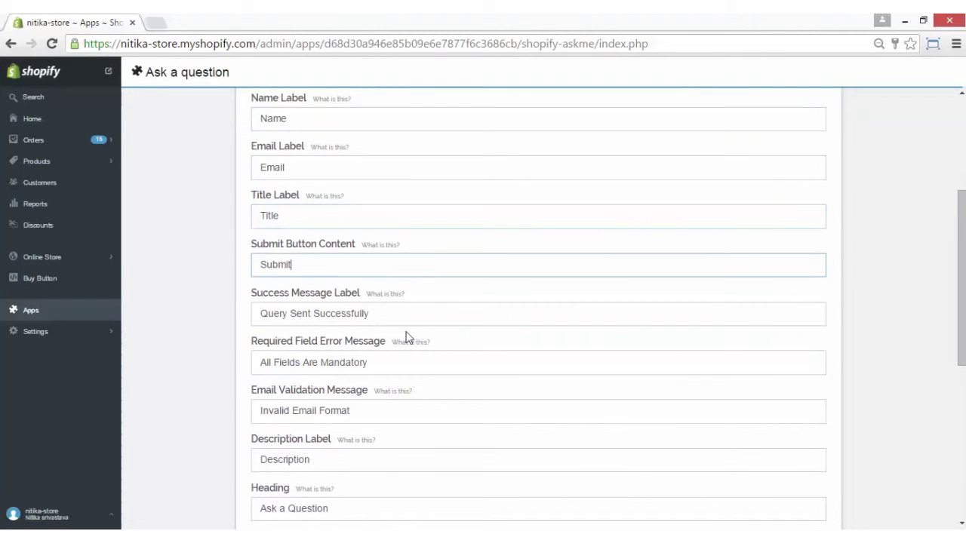
click(392, 366)
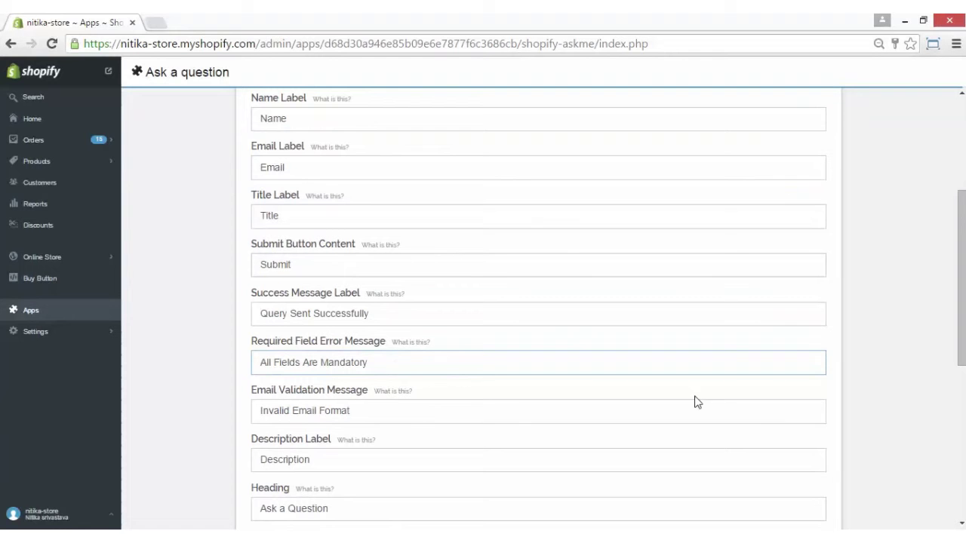
click(428, 411)
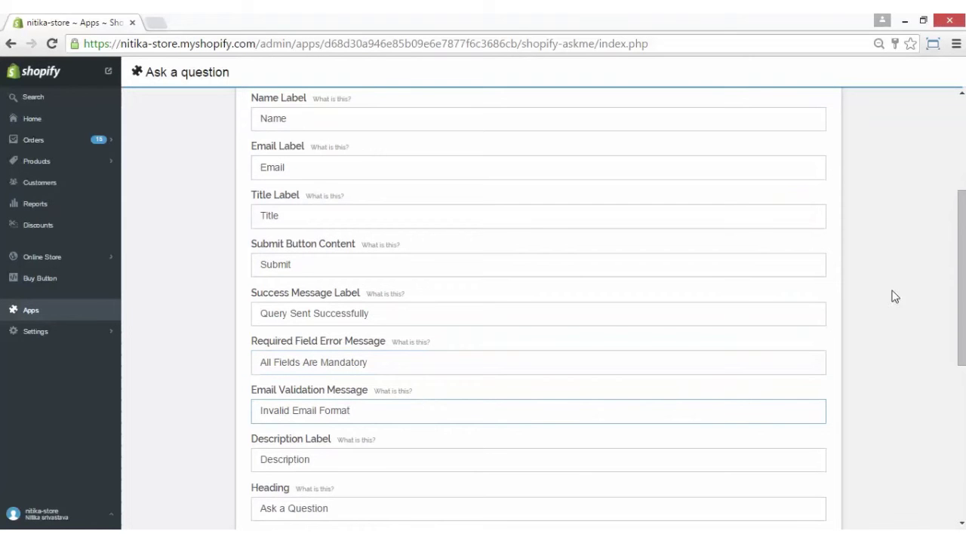
scroll(961, 302, down, 2)
scroll(543, 302, down, 2)
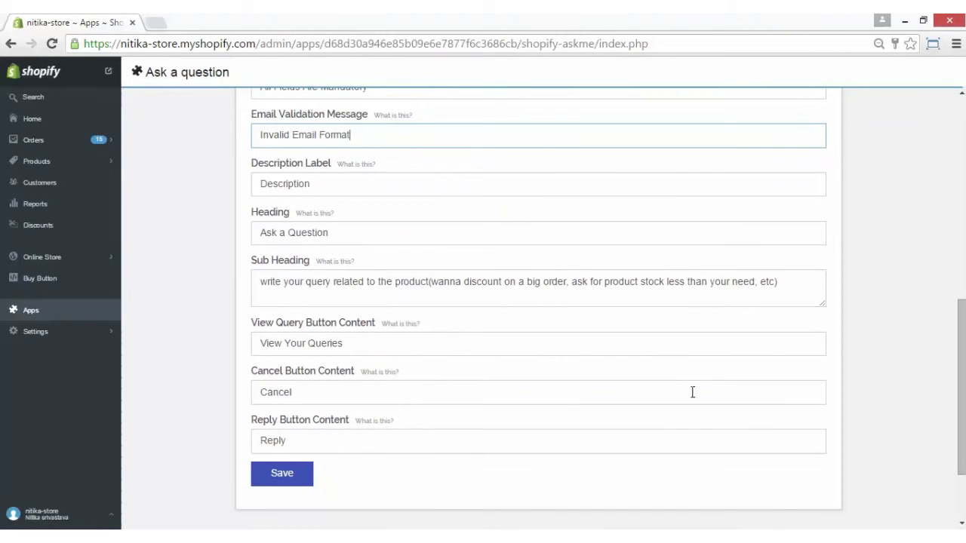
click(286, 442)
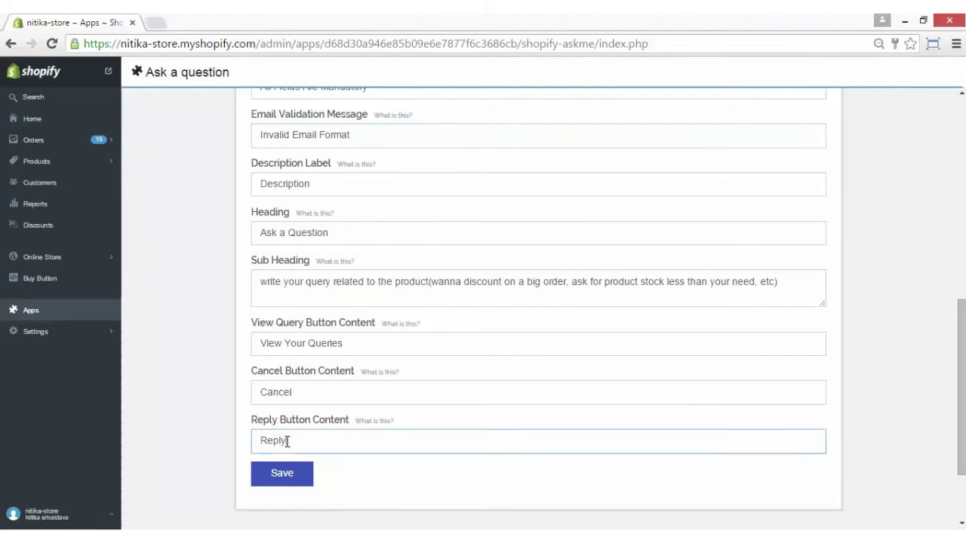
click(284, 483)
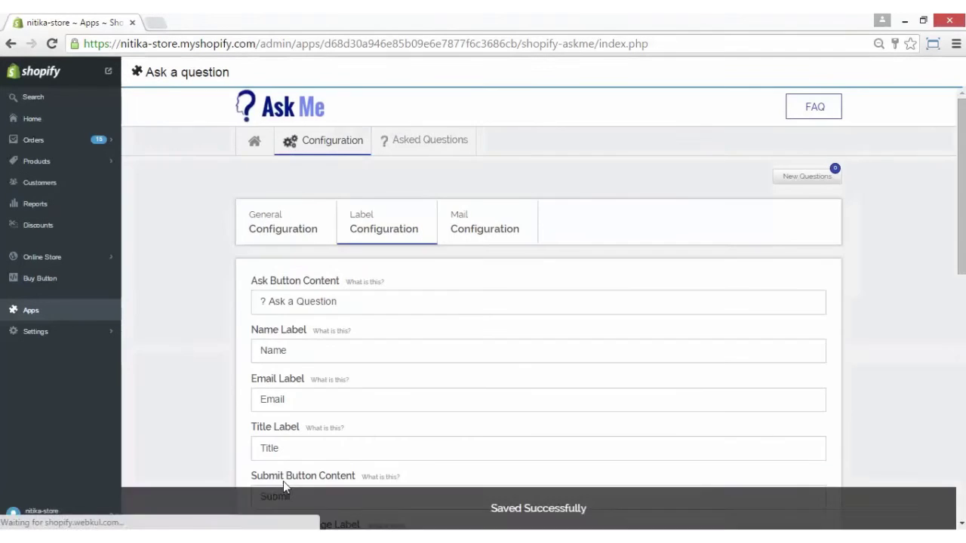
- Open the mail configuration, check the mail subject and variable notes, and send a test mail
click(500, 236)
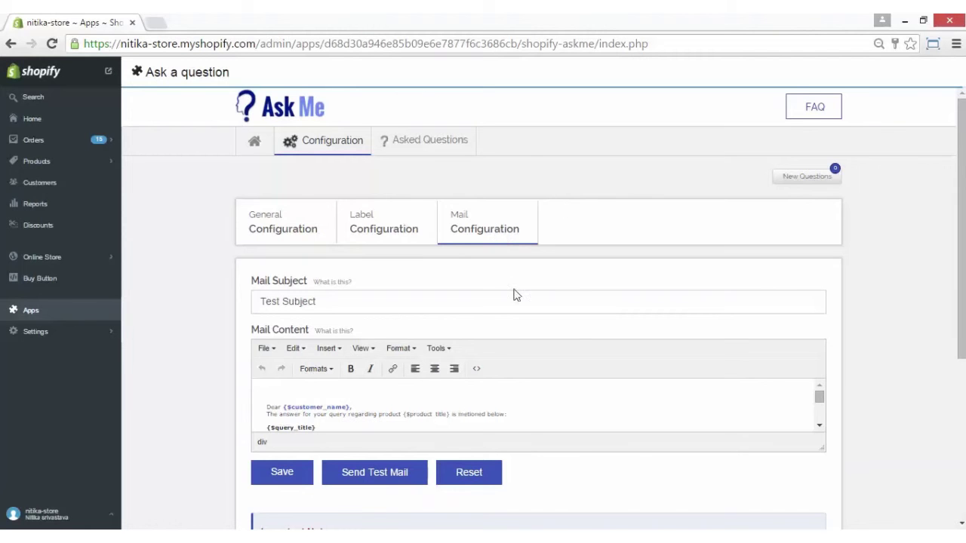
click(397, 308)
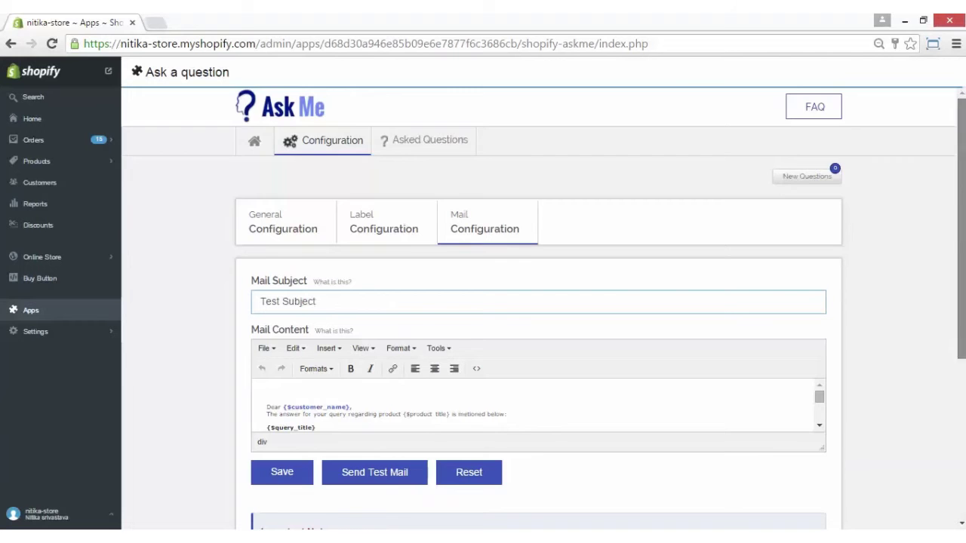
drag(963, 134, 963, 225)
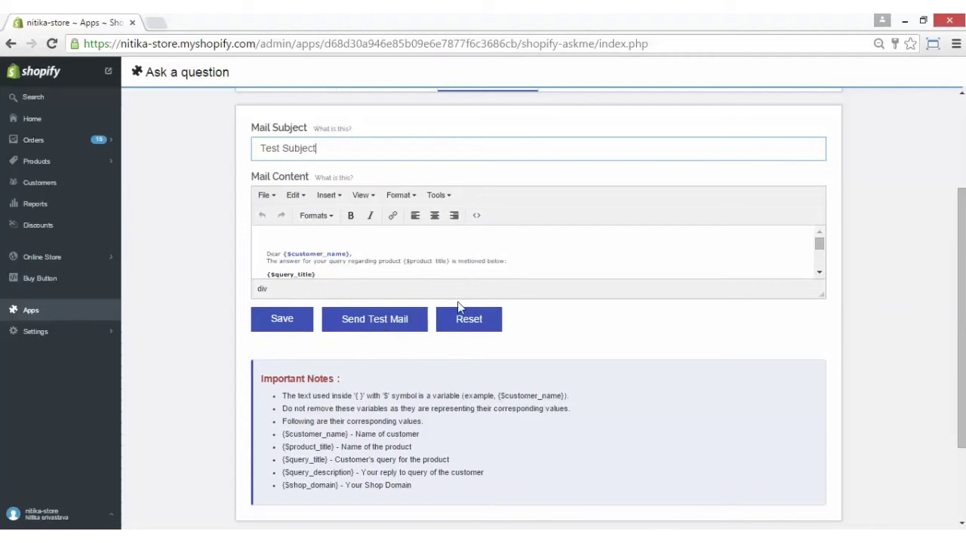
click(383, 334)
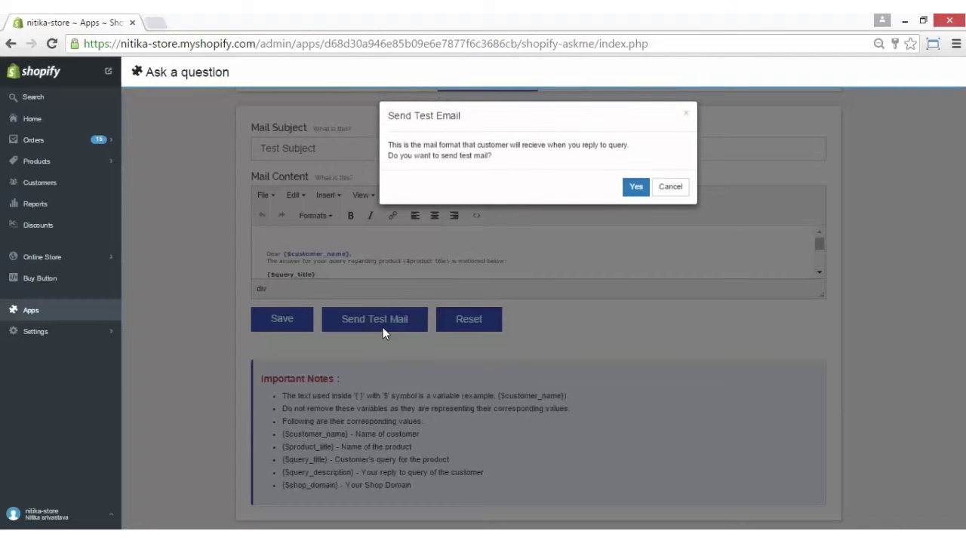
click(635, 190)
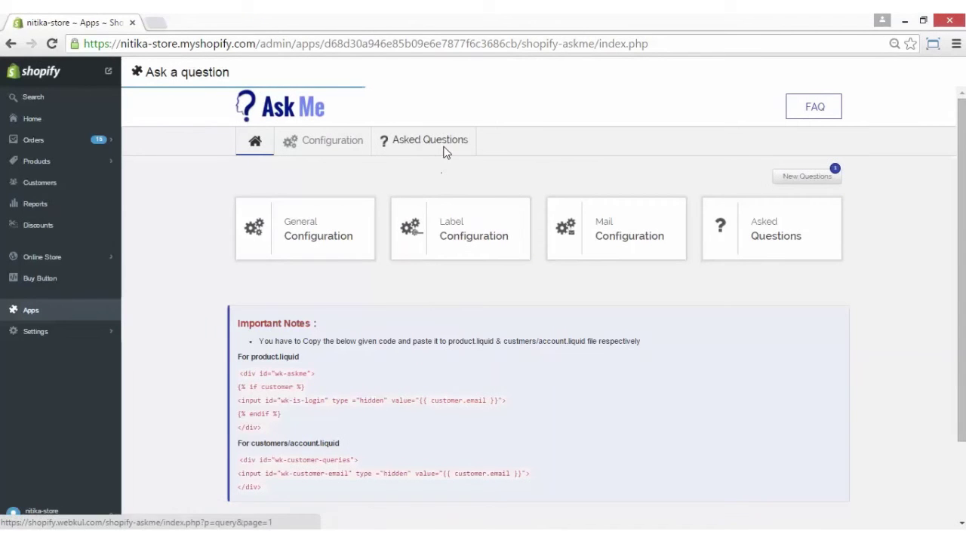
- Open the asked question about the FASTRACK WOMEN ORANGE HANDBAG and reply to the customer with "cotton"
click(443, 154)
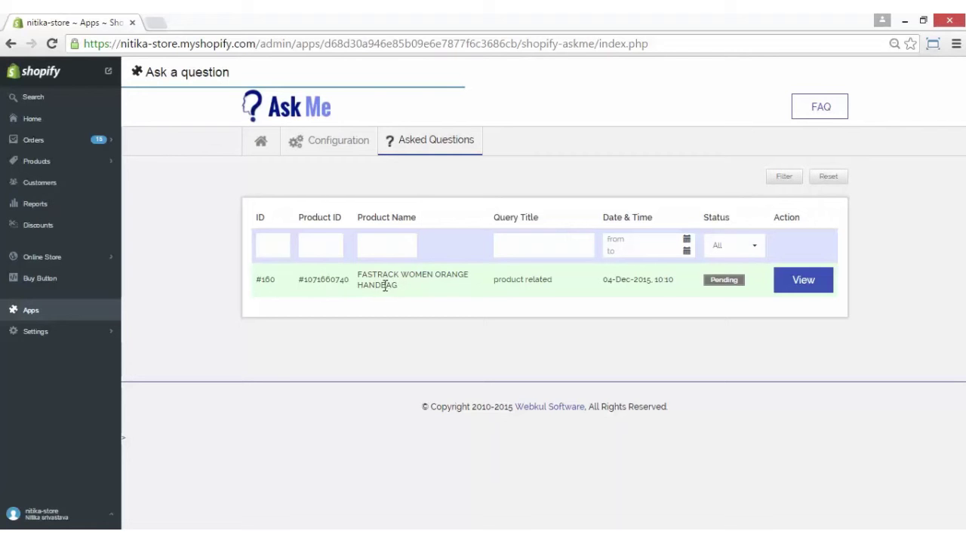
click(813, 291)
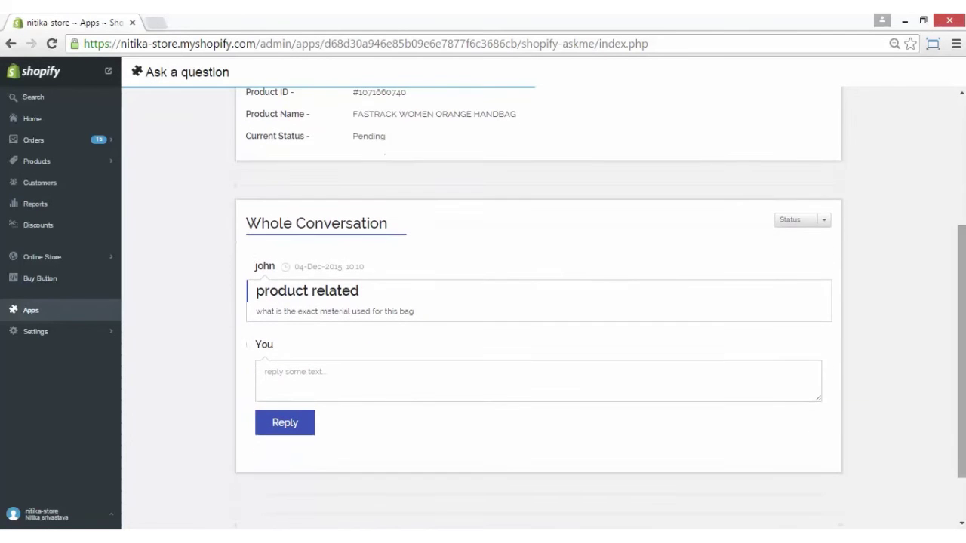
scroll(529, 302, up, 2)
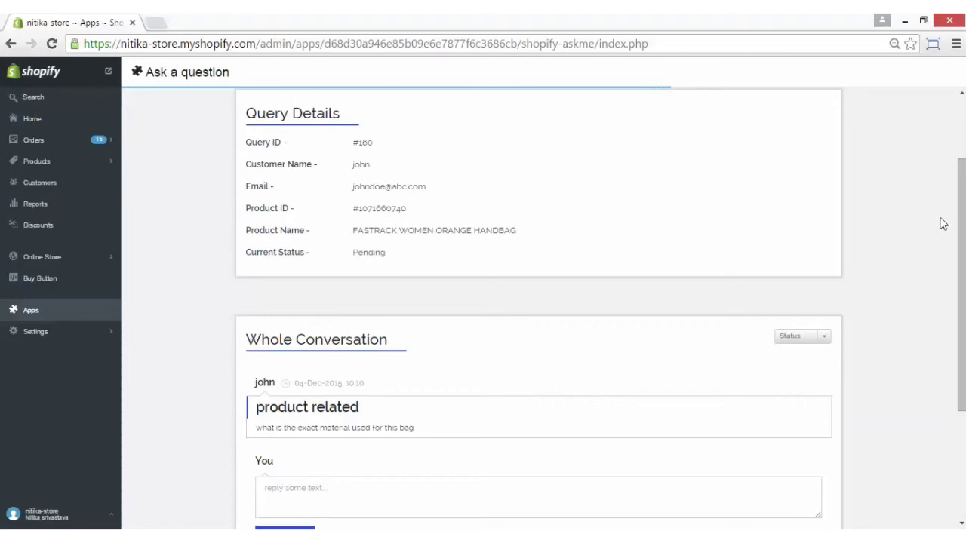
drag(962, 285, 962, 352)
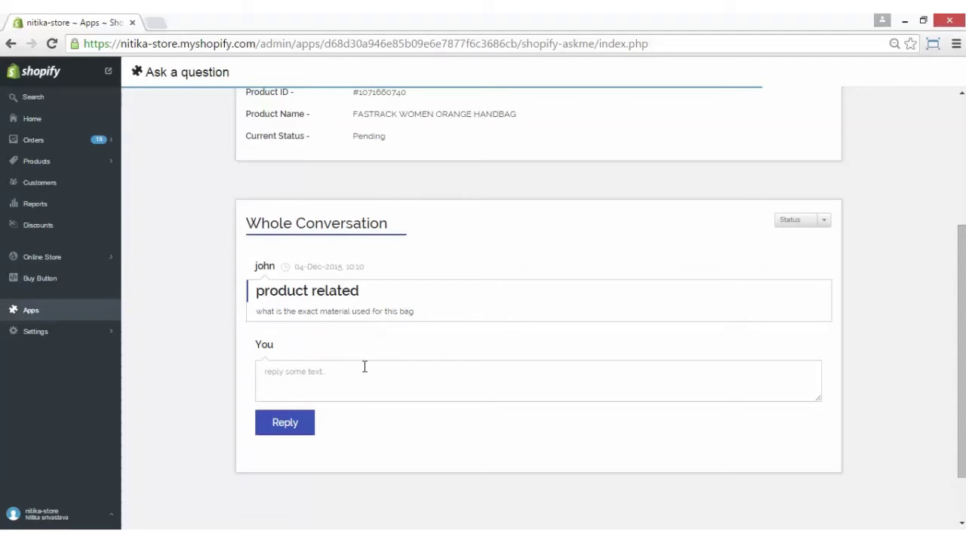
click(345, 381)
text(cotton)
click(294, 427)
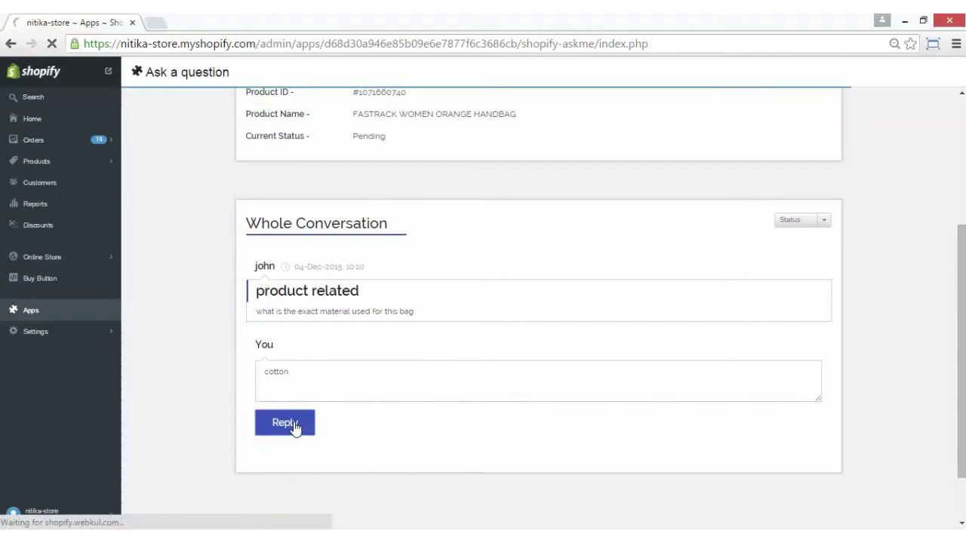
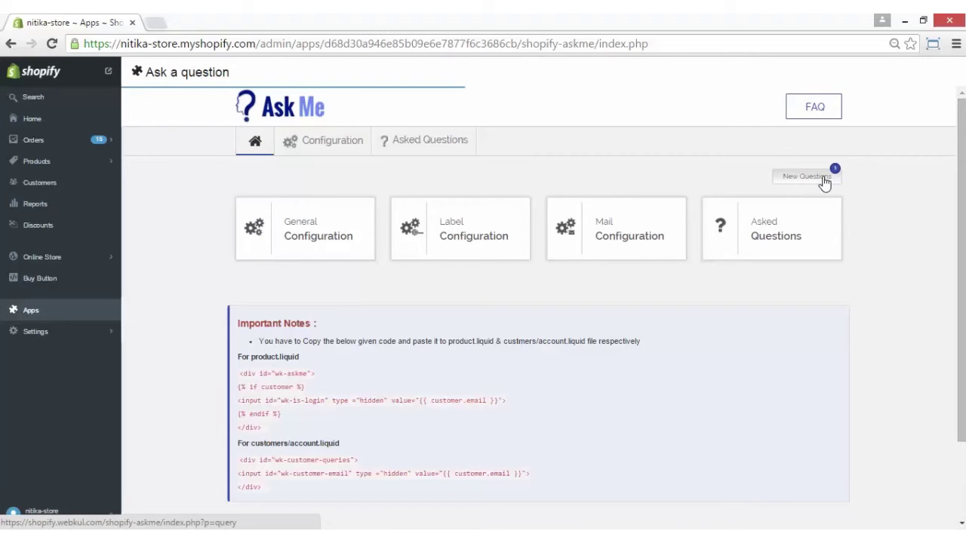
- Open the new question about the PLUSH WOODEN 6 SEATER DINING _HOME and read its query details and conversation
click(825, 182)
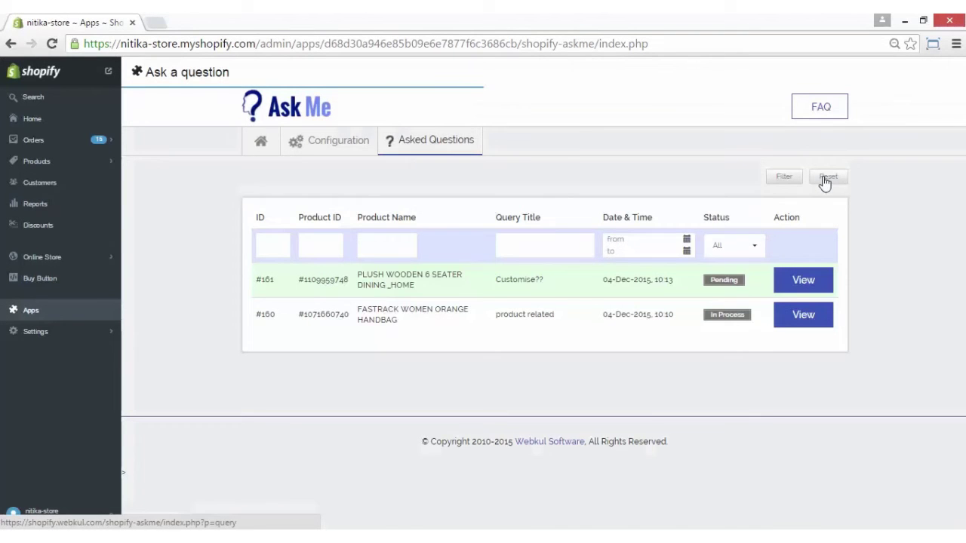
click(806, 279)
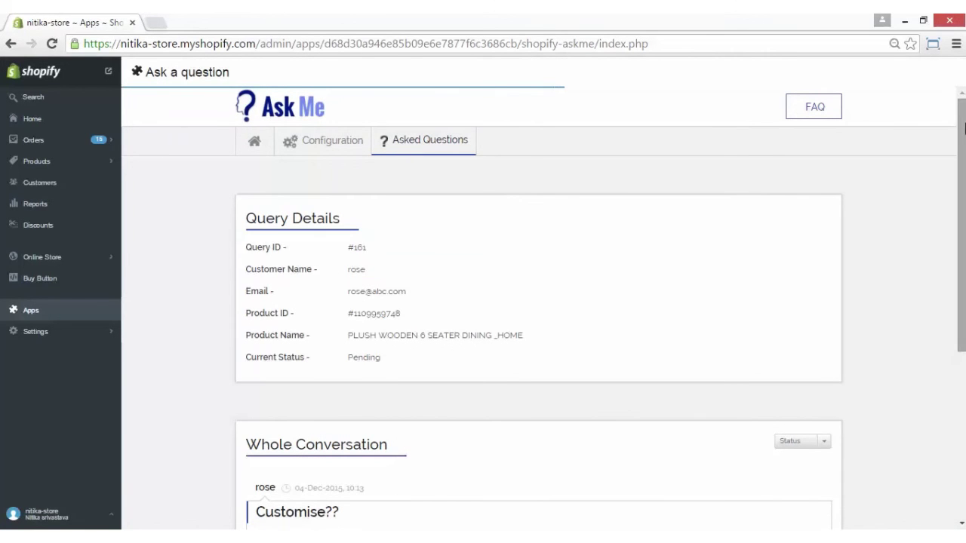
scroll(963, 128, down, 1)
scroll(963, 129, down, 1)
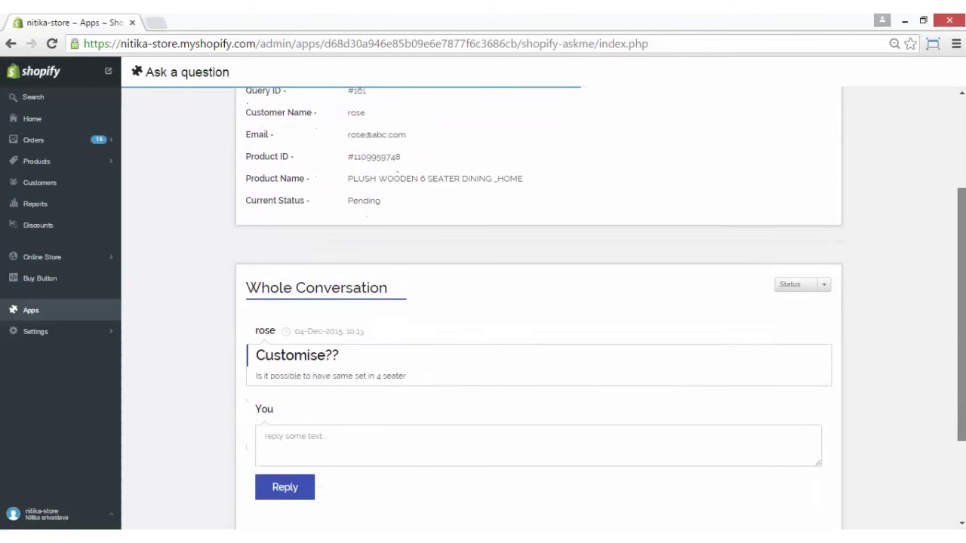
scroll(964, 128, down, 1)
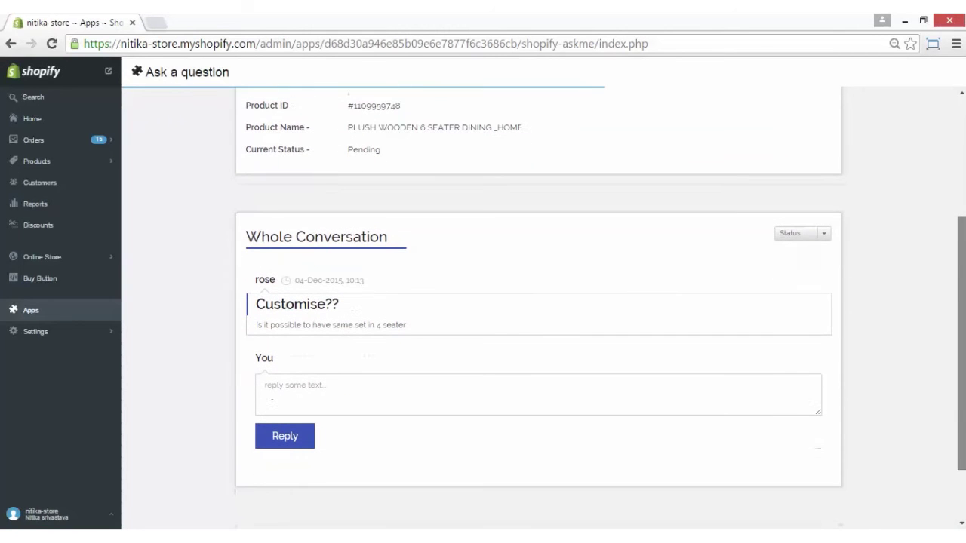
scroll(539, 302, down, 1)
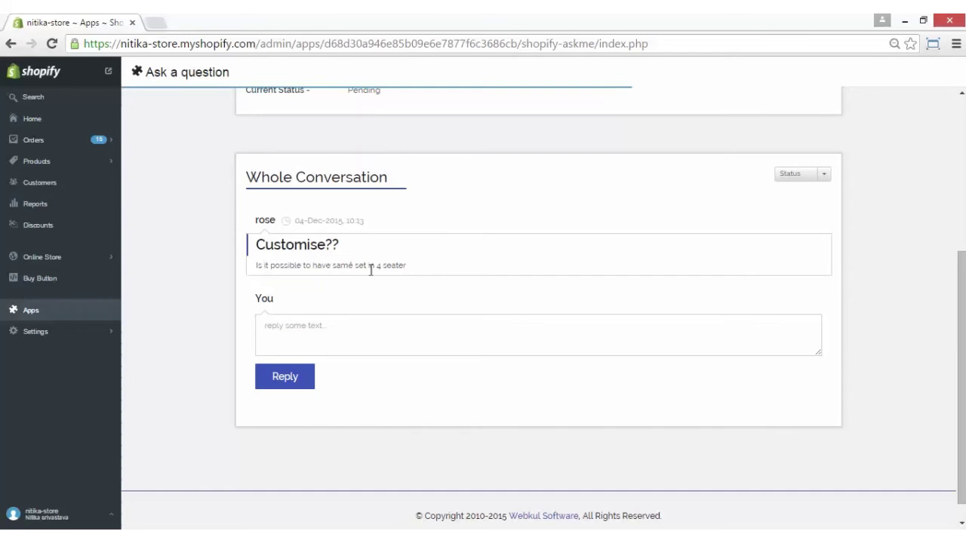
click(407, 265)
scroll(958, 353, up, 1)
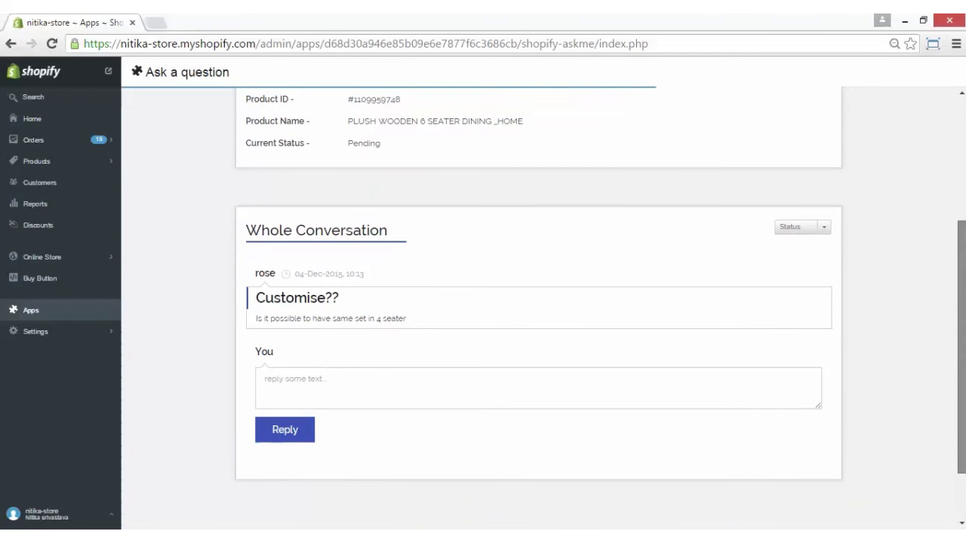
scroll(878, 386, down, 1)
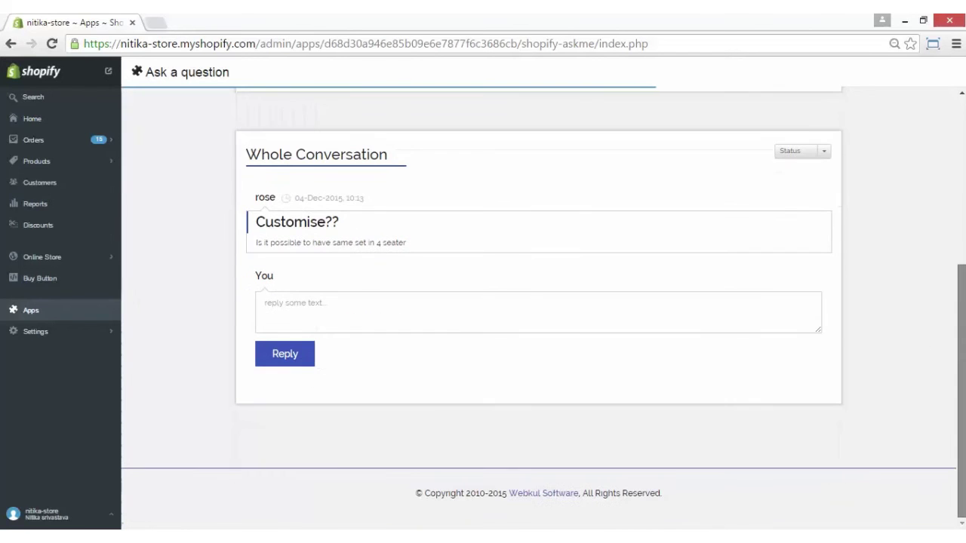
- Reply to the customer's customisation question with "will let you know shortly"
click(498, 310)
text(w)
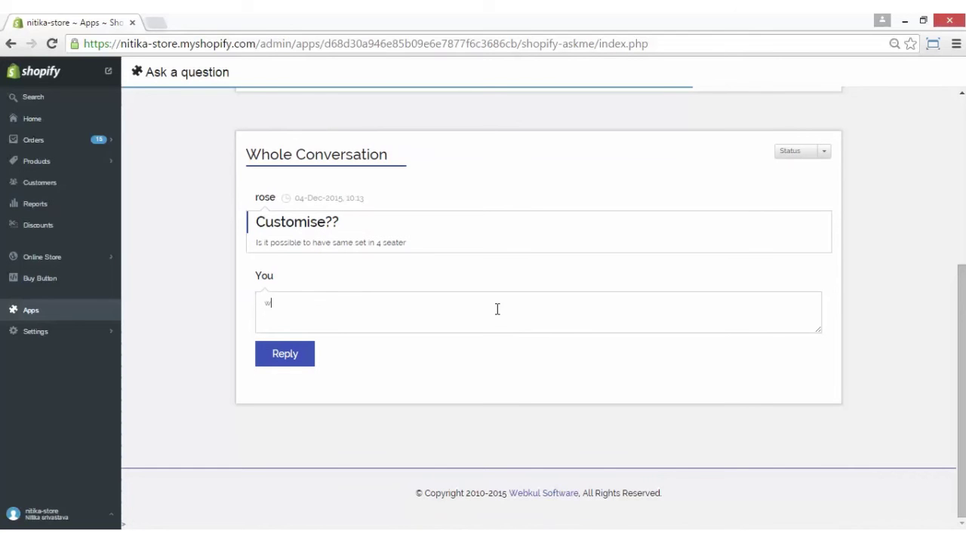
text(ill let you know sh)
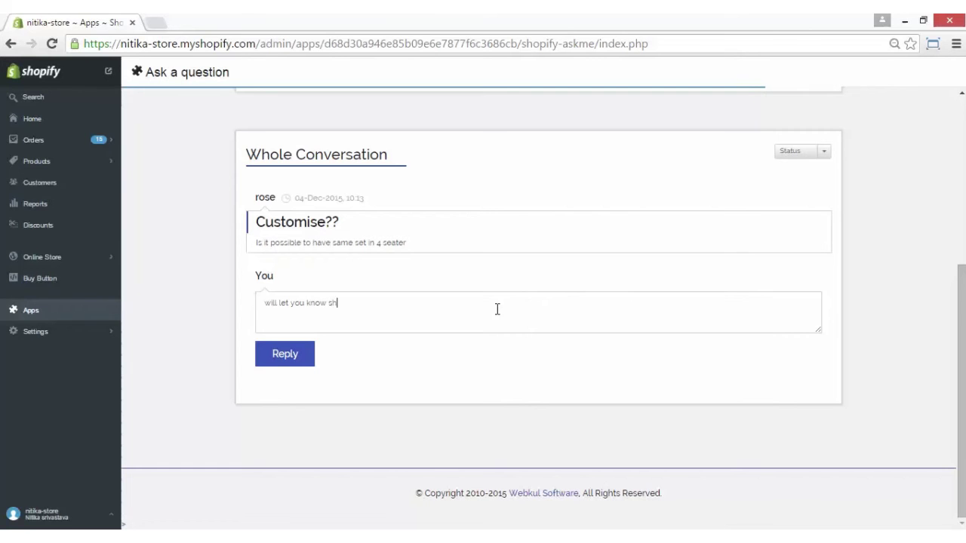
text(ortly)
click(293, 361)
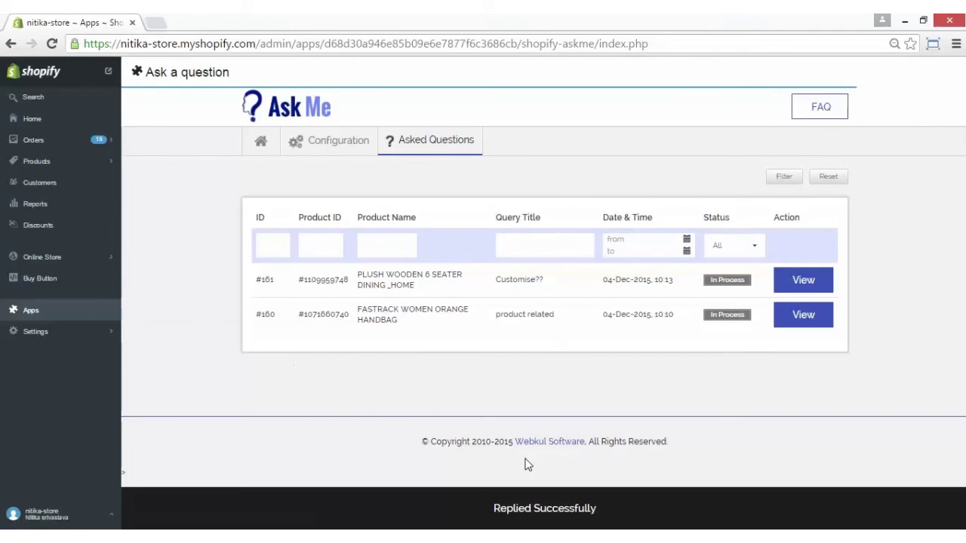
- Return to the app's home page and copy the product.liquid code from the Important Notes
click(270, 153)
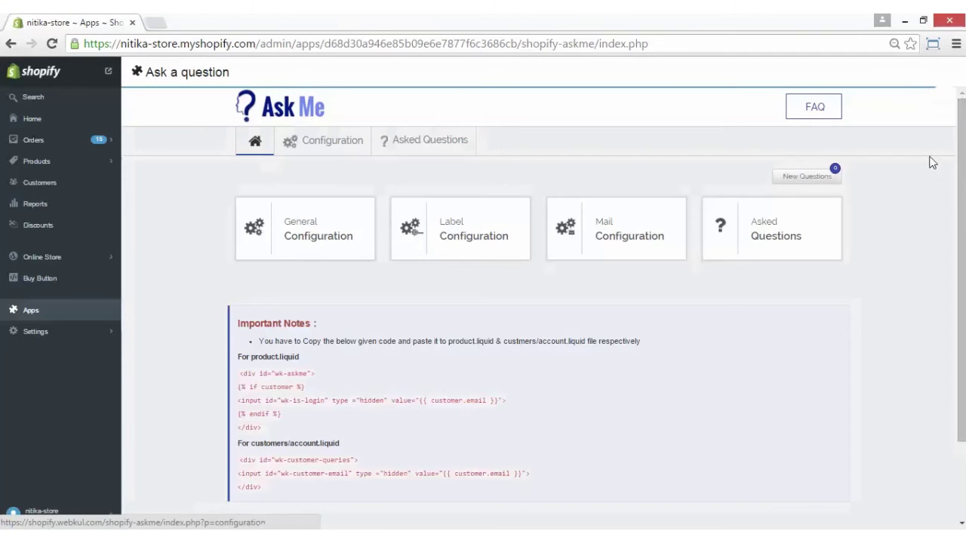
scroll(933, 163, down, 3)
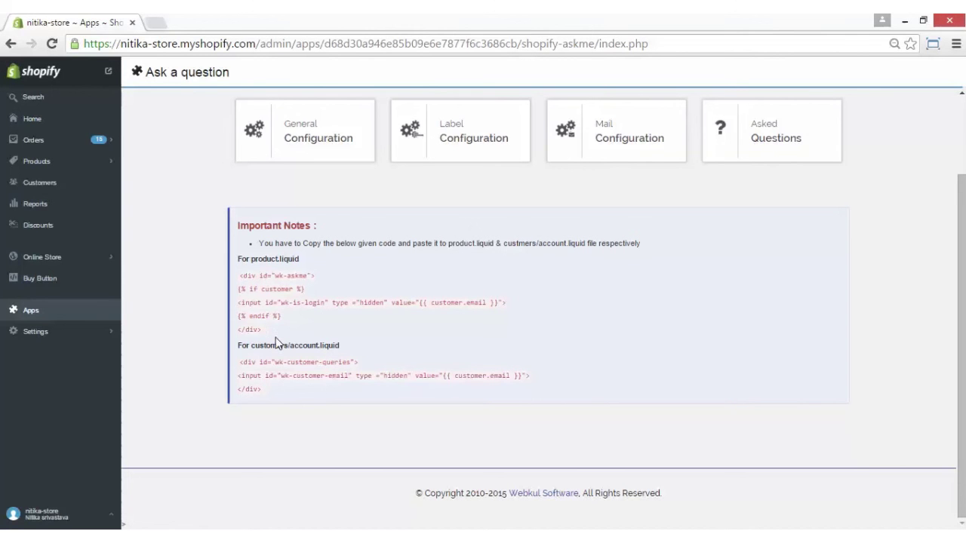
drag(264, 330, 237, 278)
key(ctrl+c)
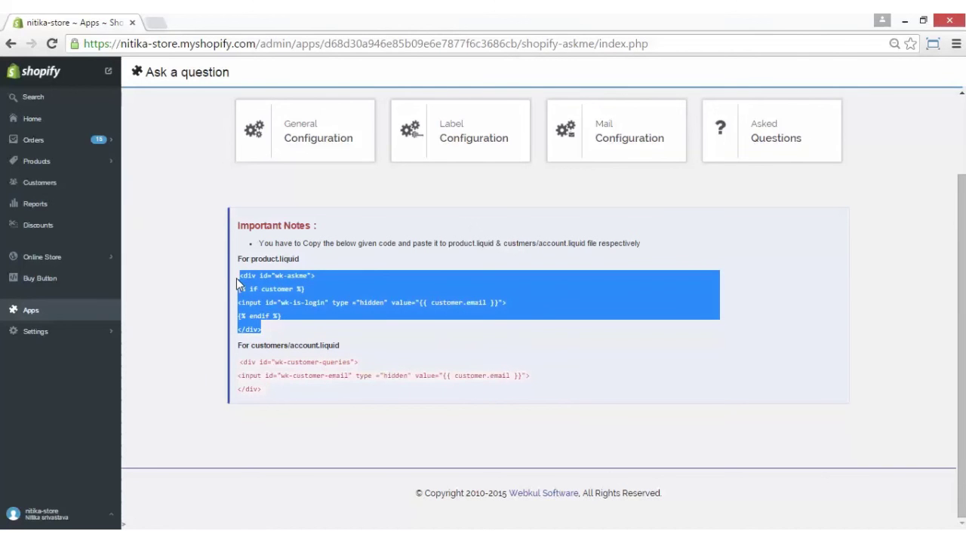
- Open the Supply theme's HTML/CSS code and load the product.liquid template for editing
click(45, 263)
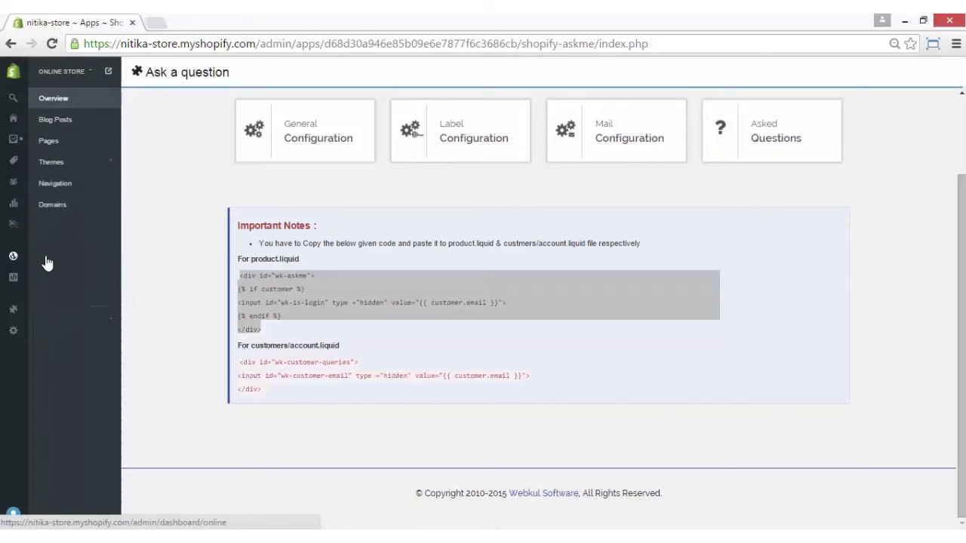
click(57, 166)
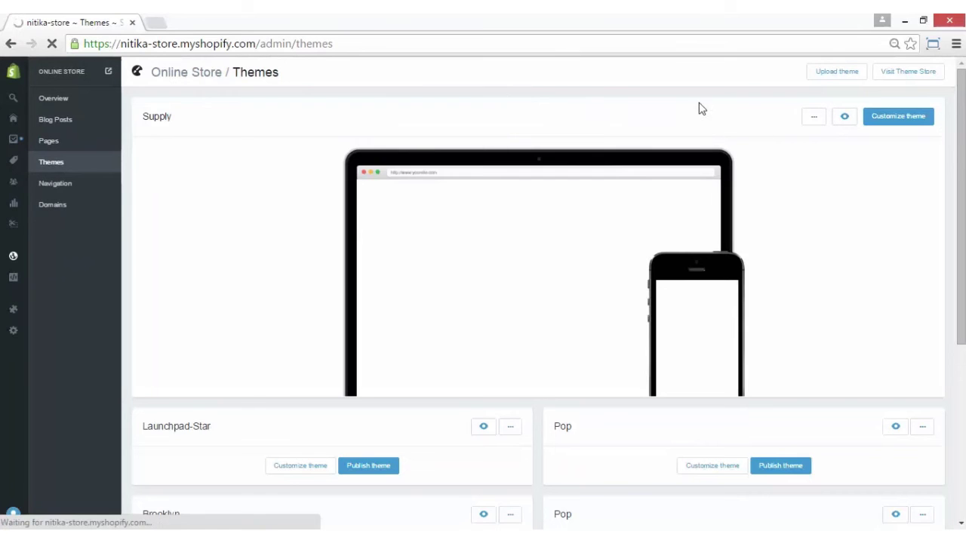
click(812, 120)
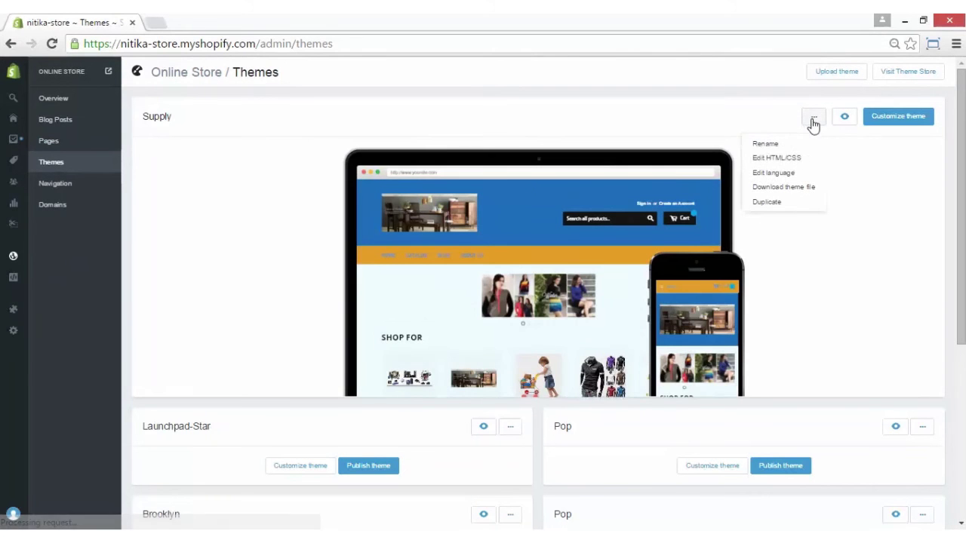
click(776, 158)
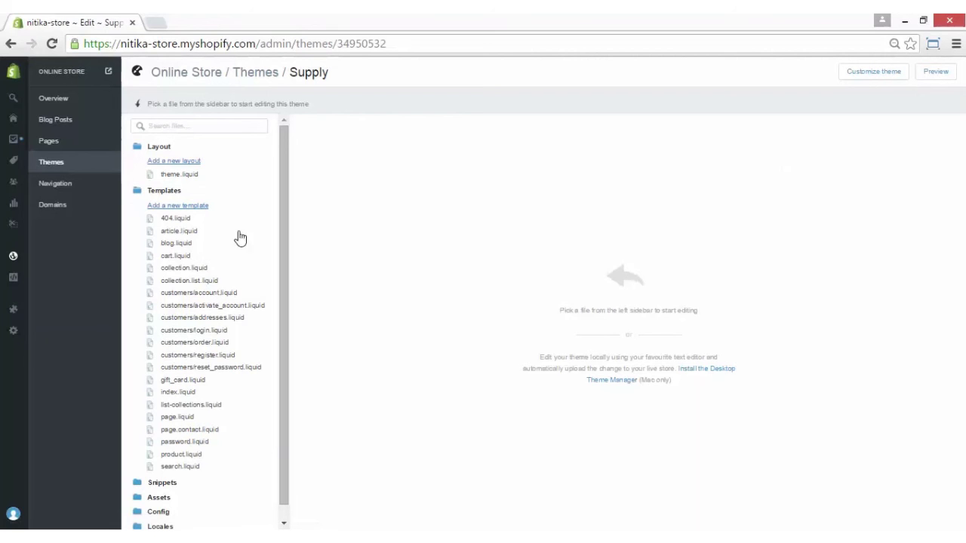
click(183, 456)
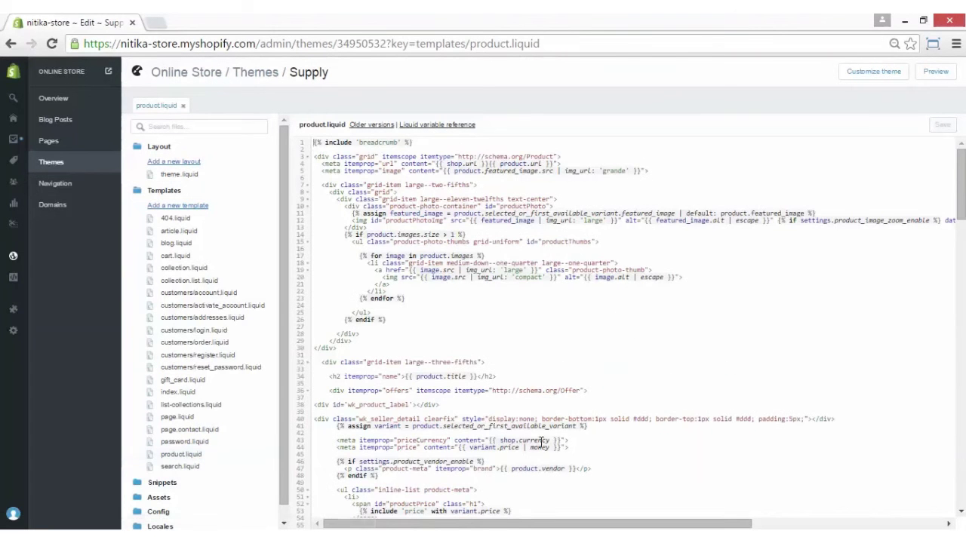
- Paste the copied wk-askme code into product.liquid on the empty line after the social-sharing block and save the file
scroll(631, 333, down, 5)
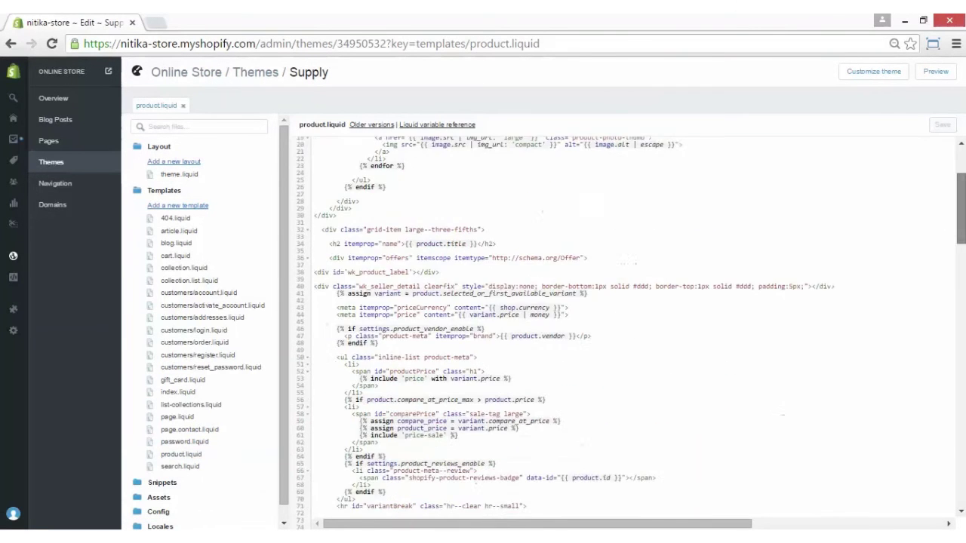
scroll(631, 333, down, 5)
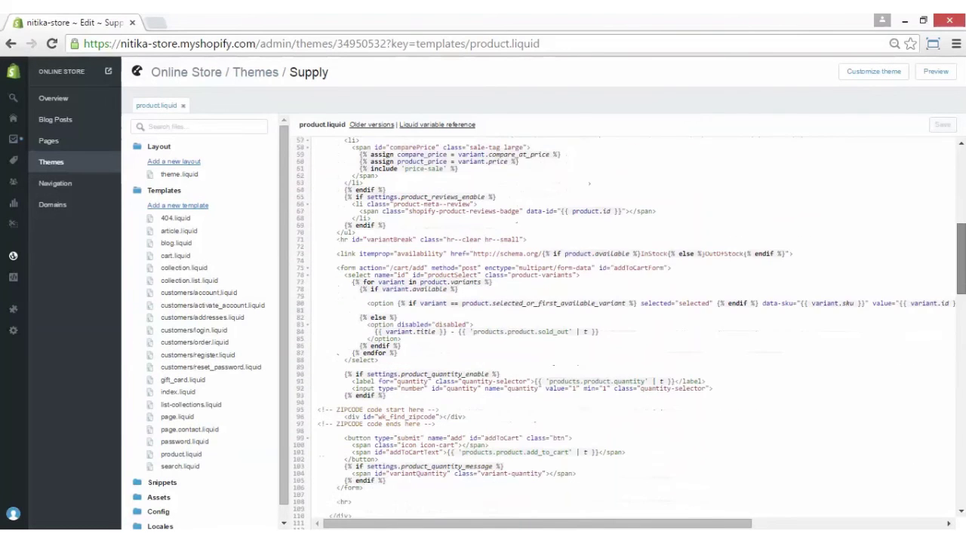
scroll(631, 332, down, 2)
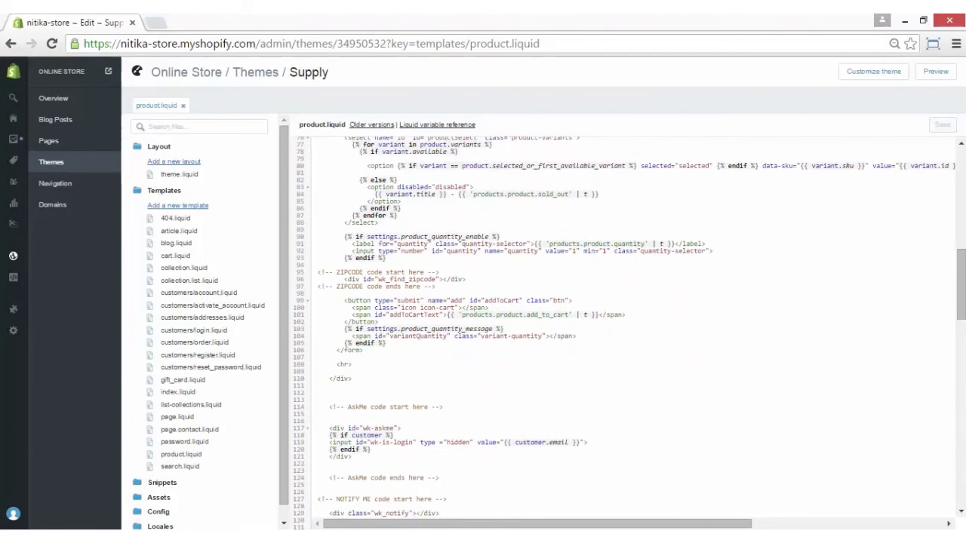
drag(962, 320, 961, 385)
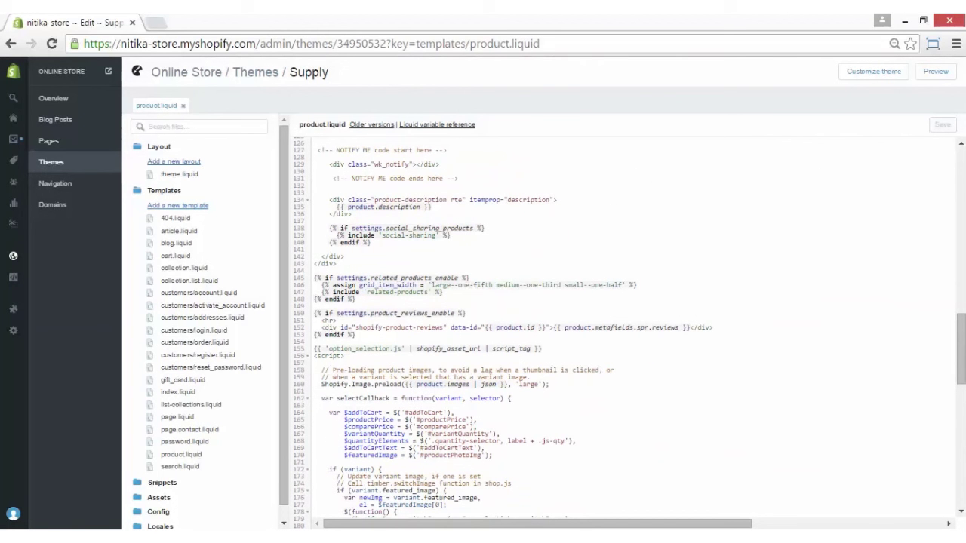
click(345, 251)
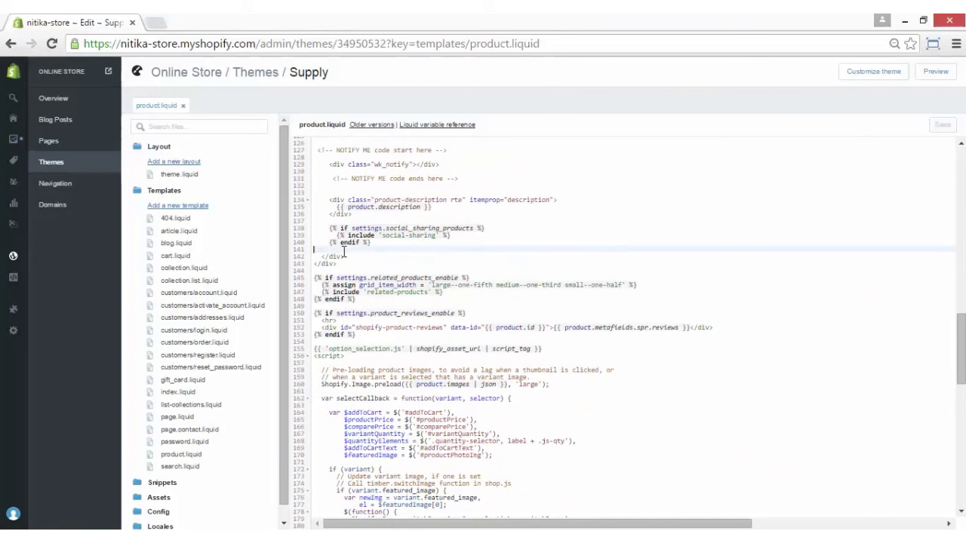
key(ctrl+v)
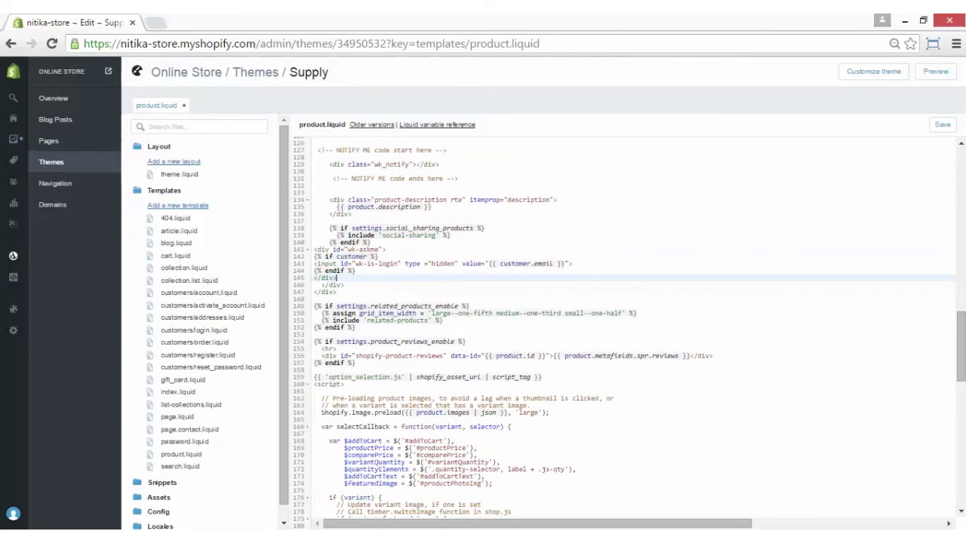
click(943, 126)
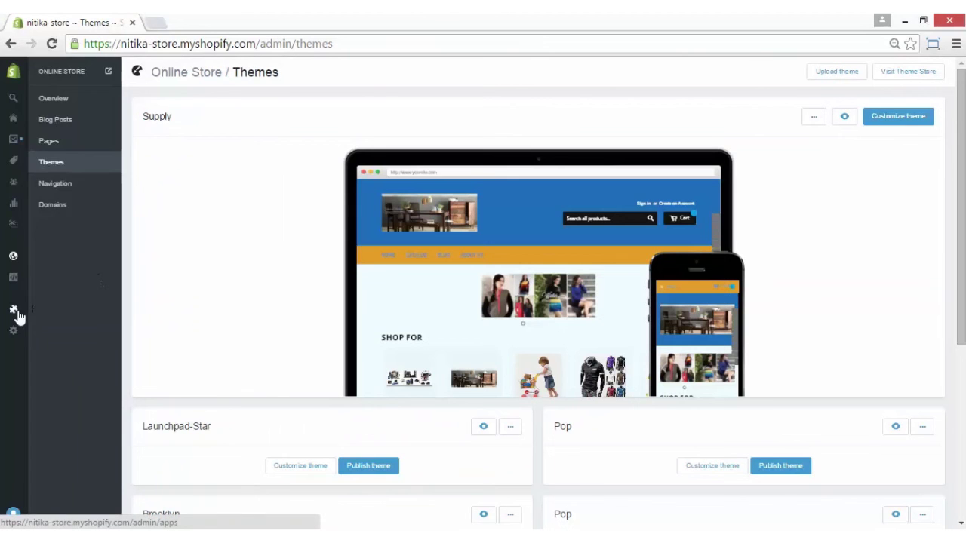
- Reopen the Ask a question app and copy the customers/account.liquid code from the Important Notes
mouse_move(18, 315)
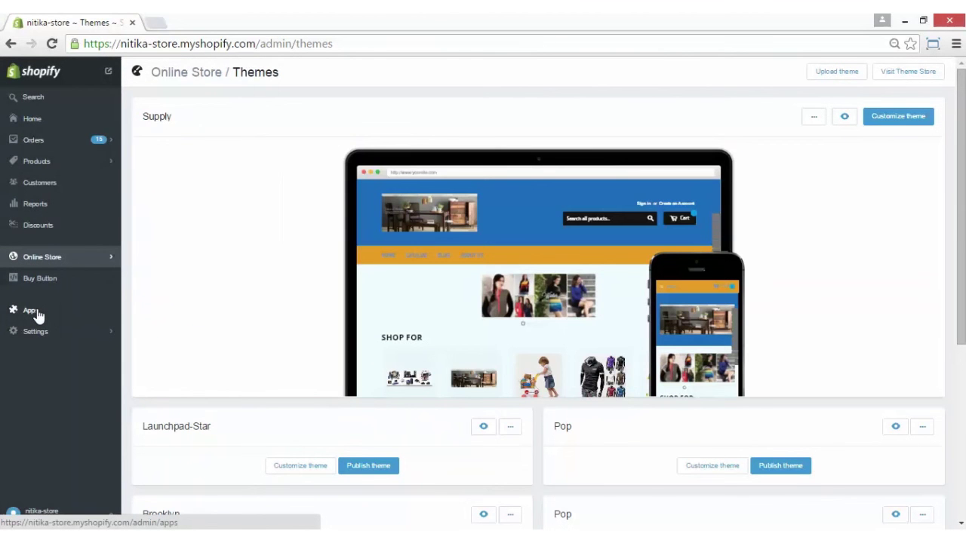
click(34, 311)
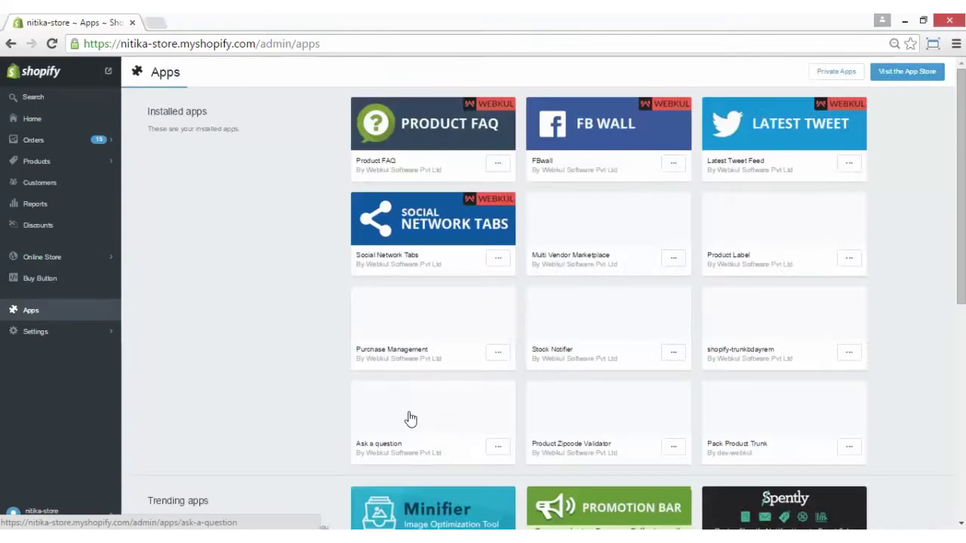
click(410, 419)
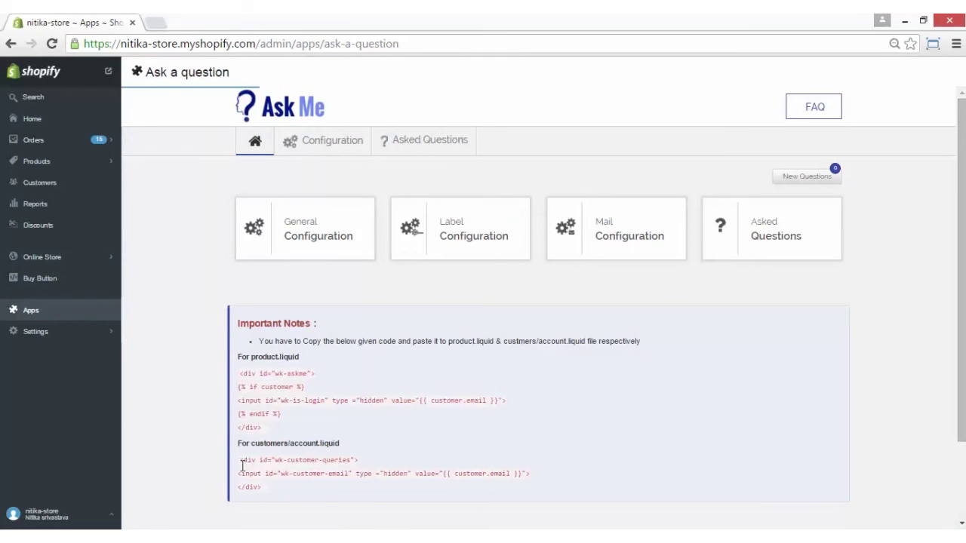
drag(242, 466, 261, 489)
key(ctrl+c)
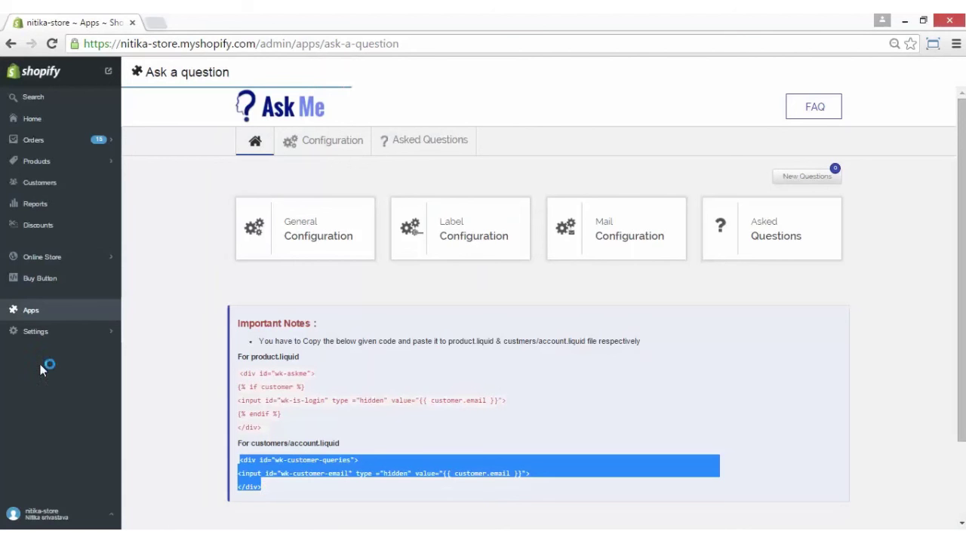
- Open the Supply theme's HTML/CSS code again and go through the customers/account.liquid template
click(65, 260)
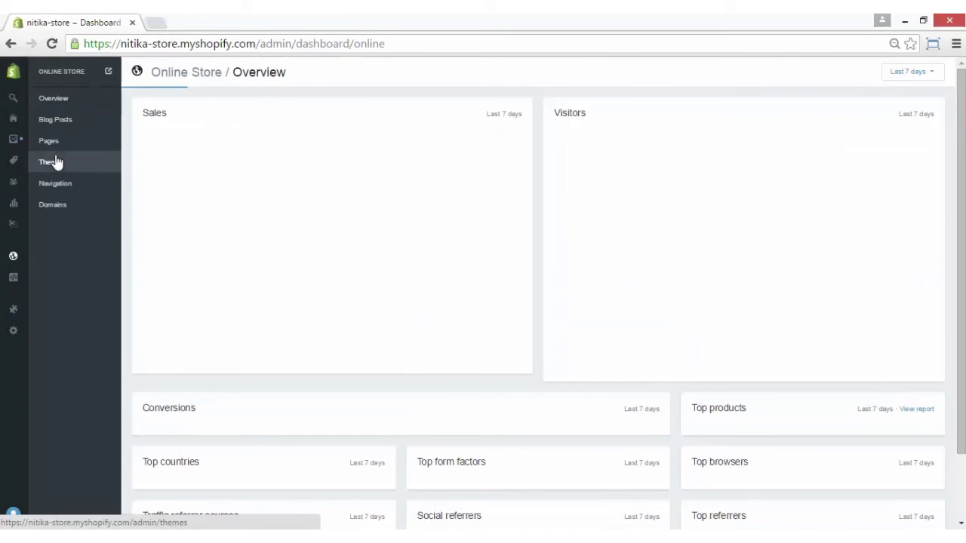
click(55, 162)
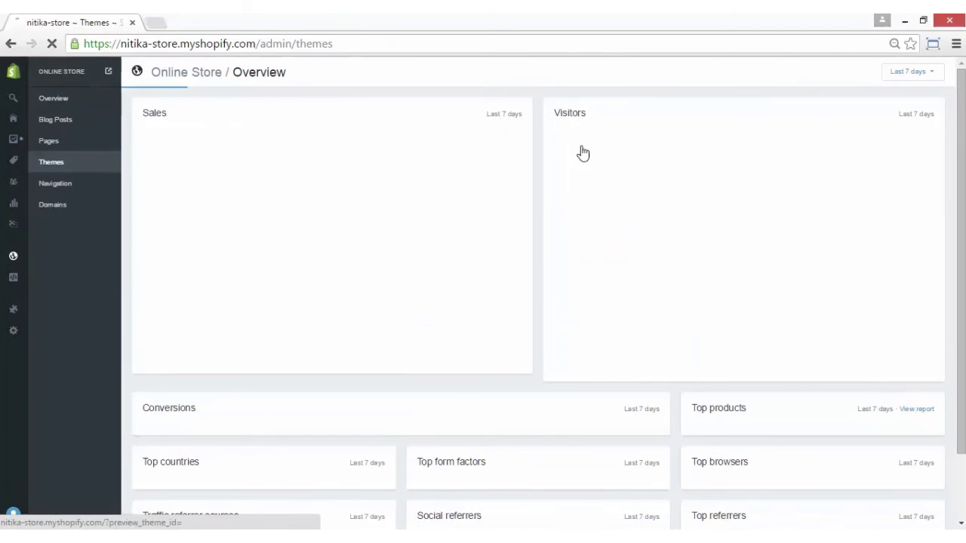
click(815, 120)
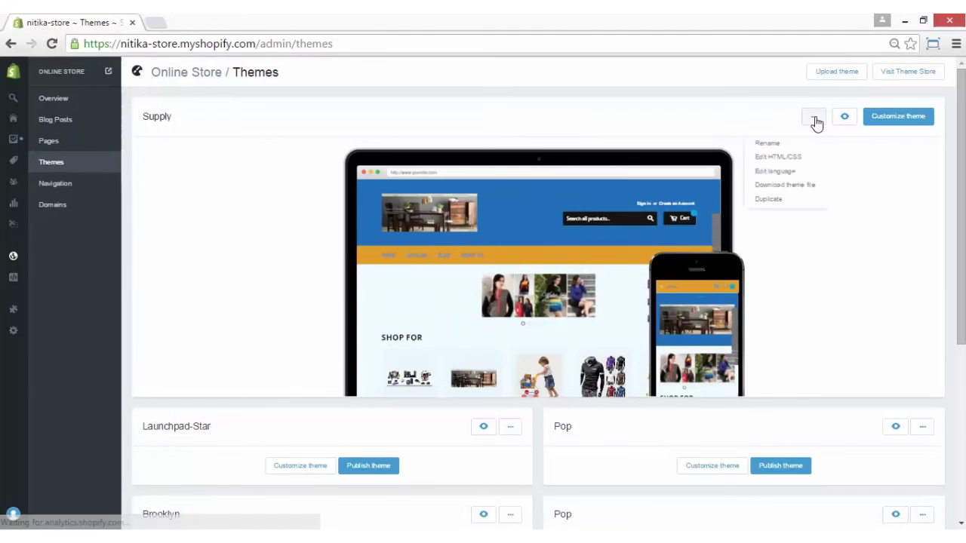
click(778, 160)
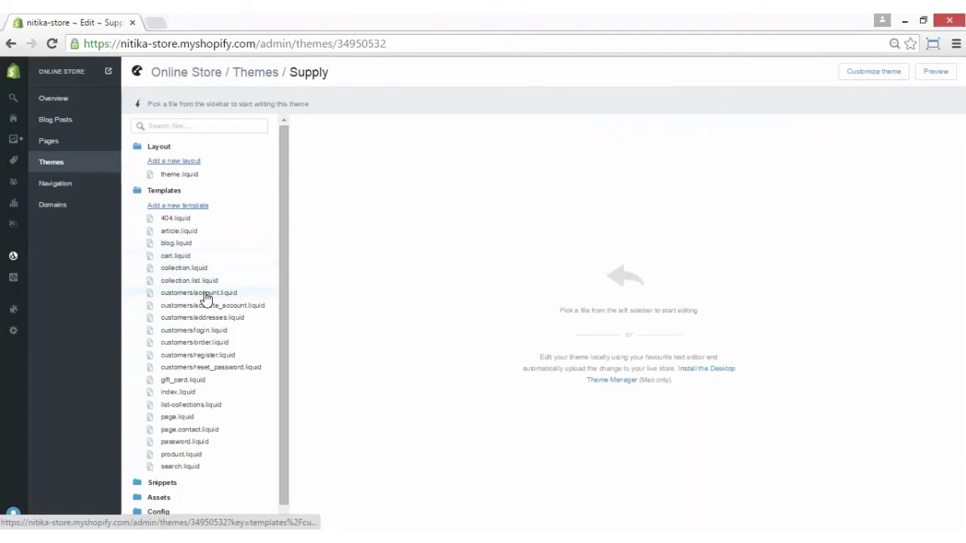
click(204, 295)
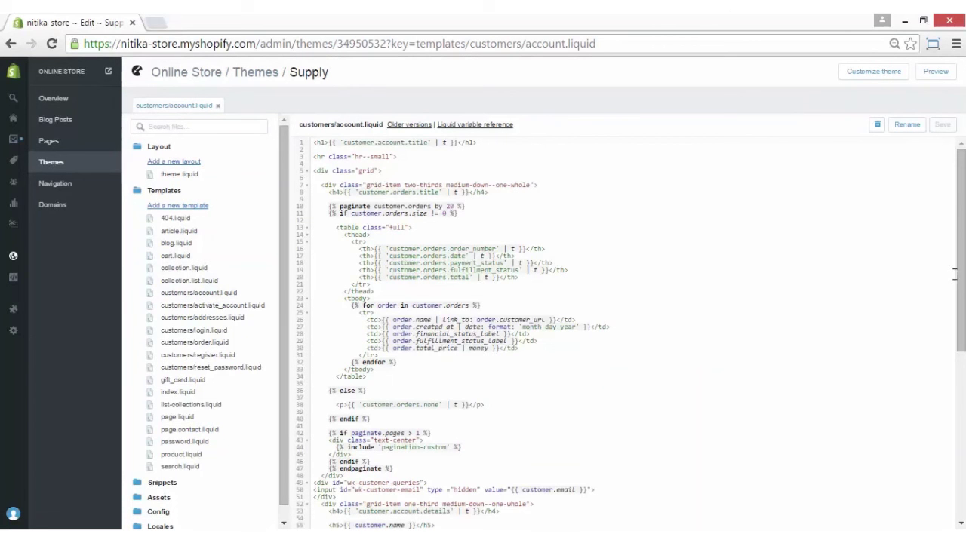
scroll(372, 329, down, 3)
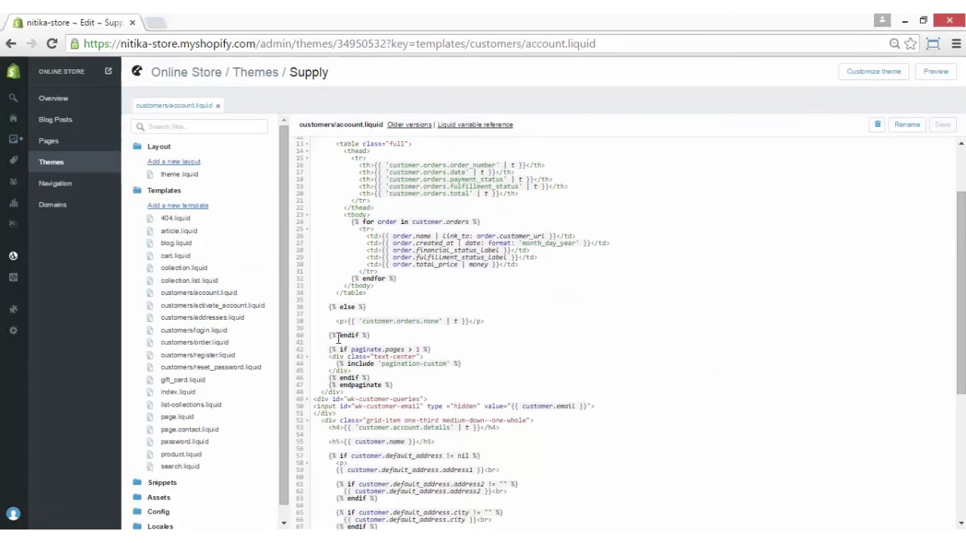
- Paste the copied wk-customer-queries code on the empty line below the else tag in customers/account.liquid and save the file
click(336, 317)
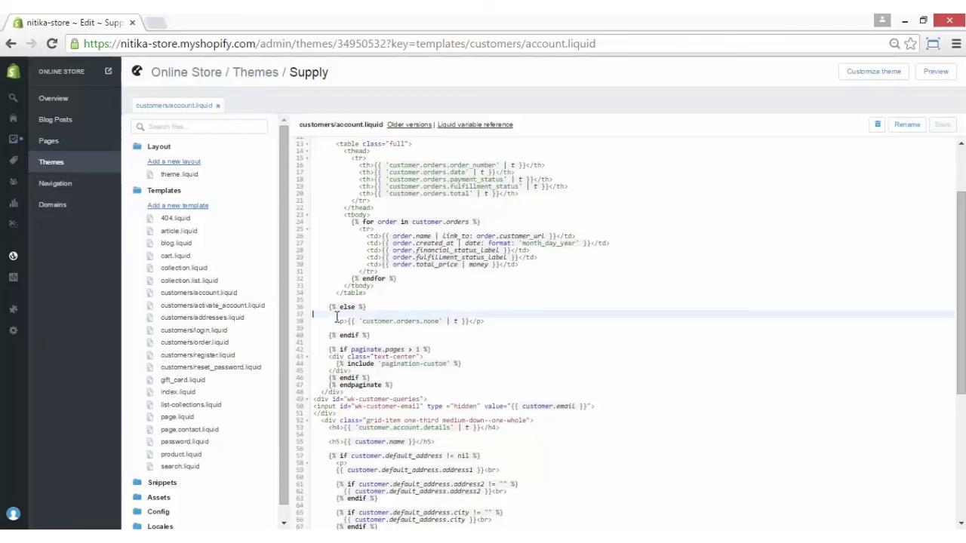
key(ctrl+v)
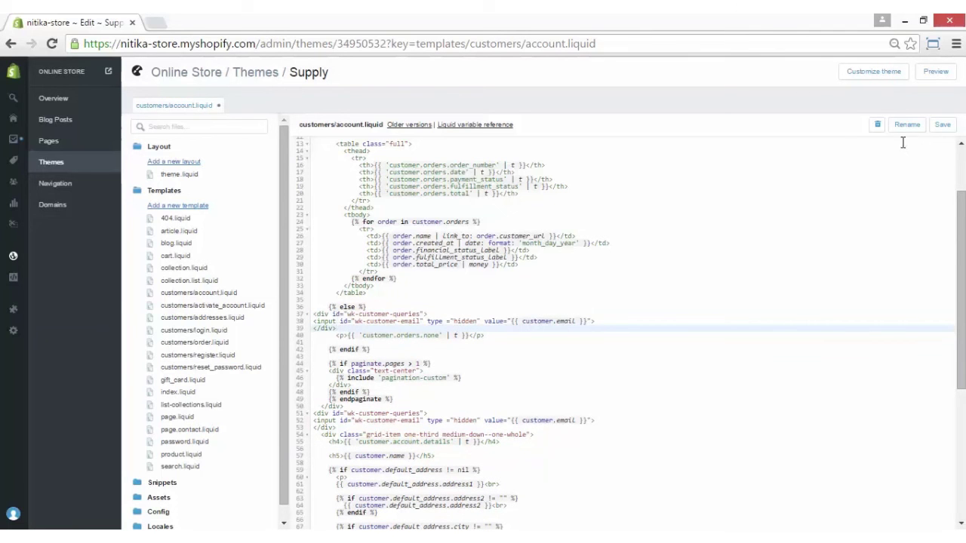
click(943, 127)
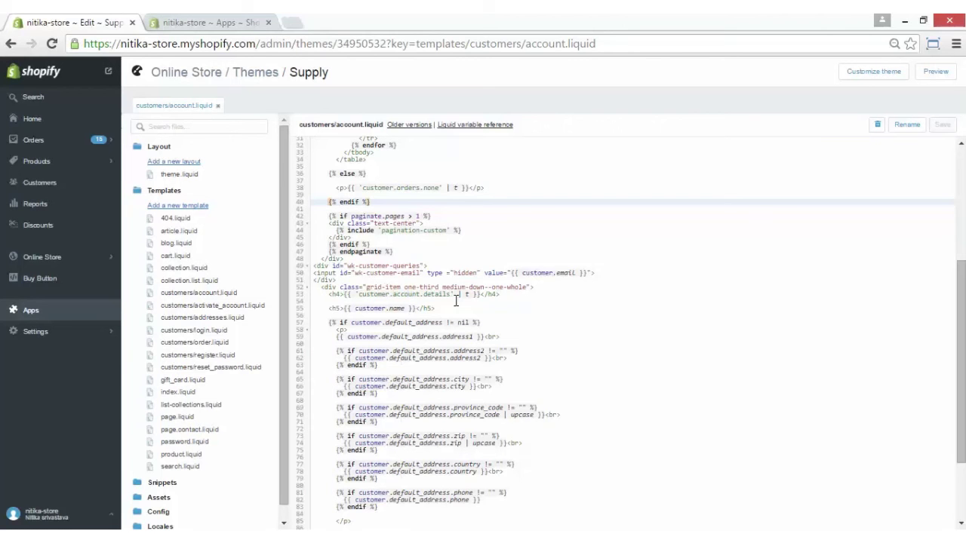
- View the live online store and open the first 4 SEATER DINING TABLE_HOME product in the HOME DECOR & FURNITURE collection
click(109, 74)
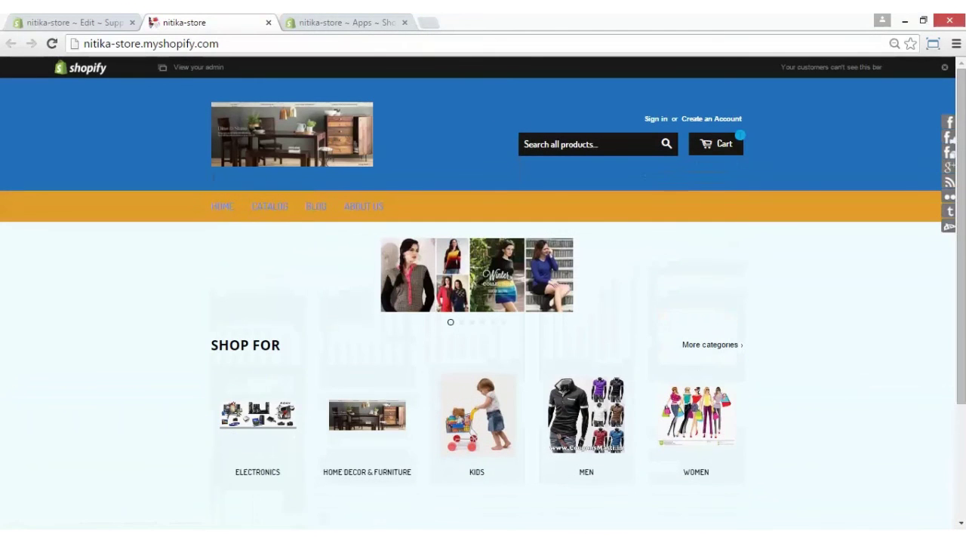
click(386, 436)
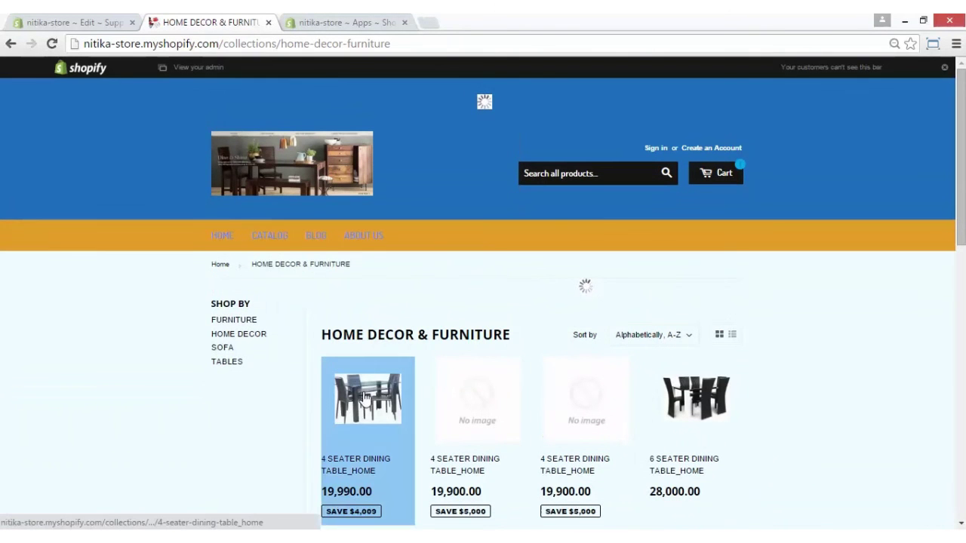
click(365, 399)
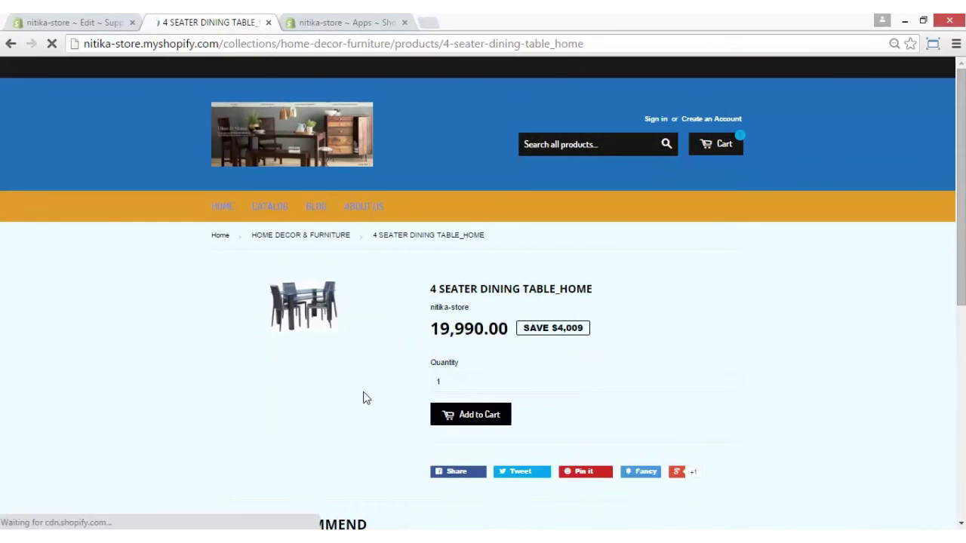
- Open the product's Ask a Question form and review its Name, Email, Title and Description fields
drag(960, 189, 960, 232)
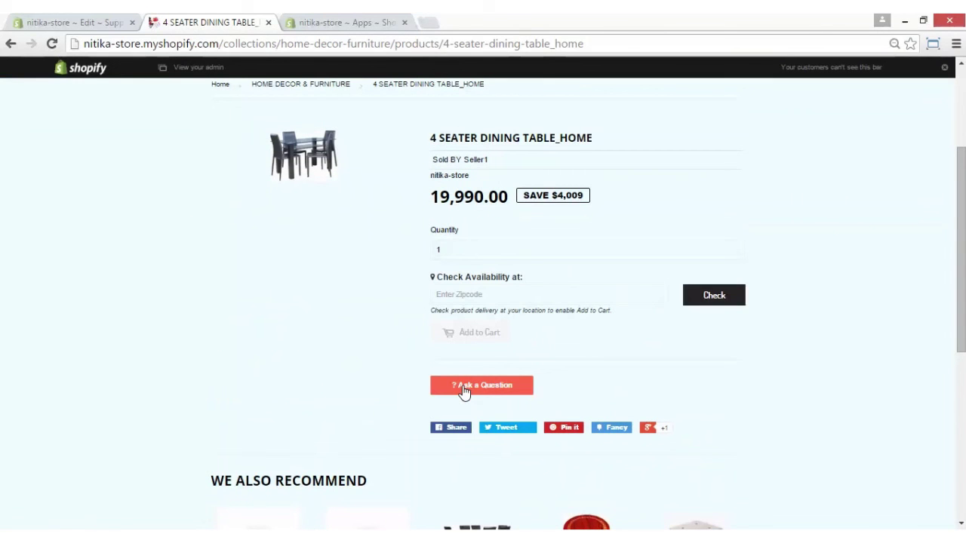
click(464, 389)
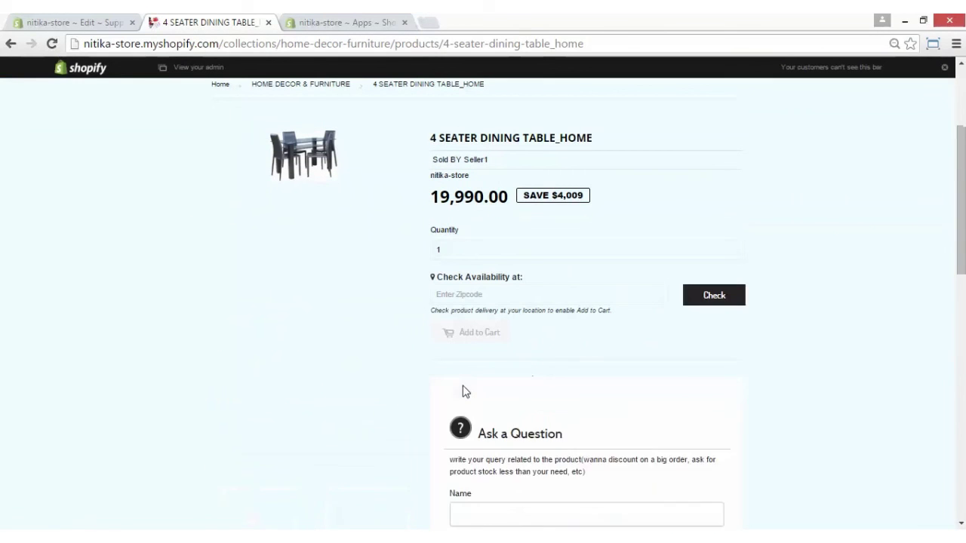
scroll(698, 315, down, 4)
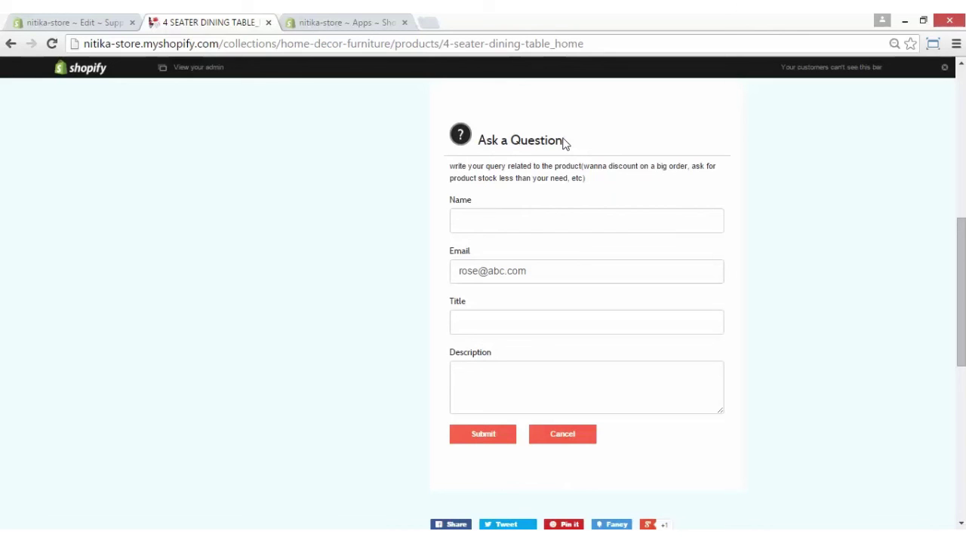
click(479, 379)
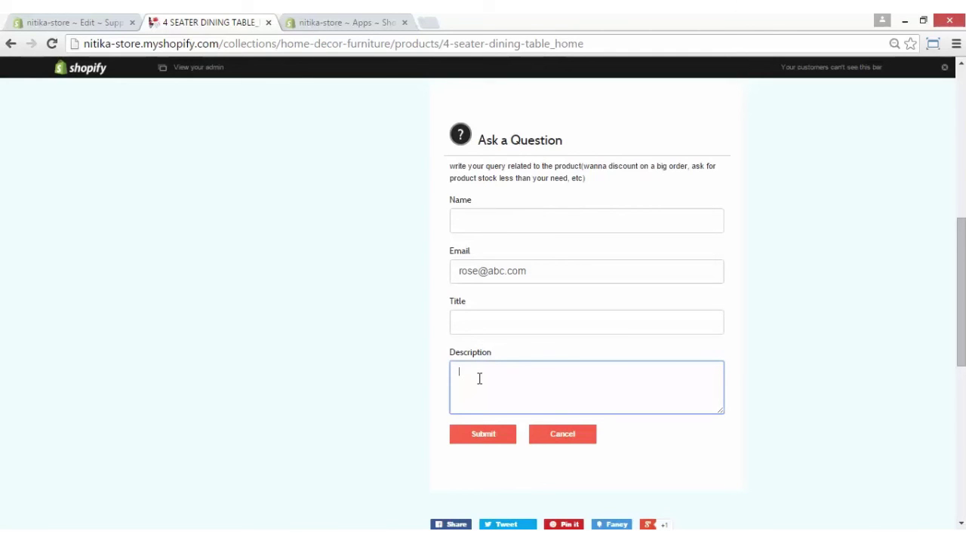
scroll(479, 379, up, 6)
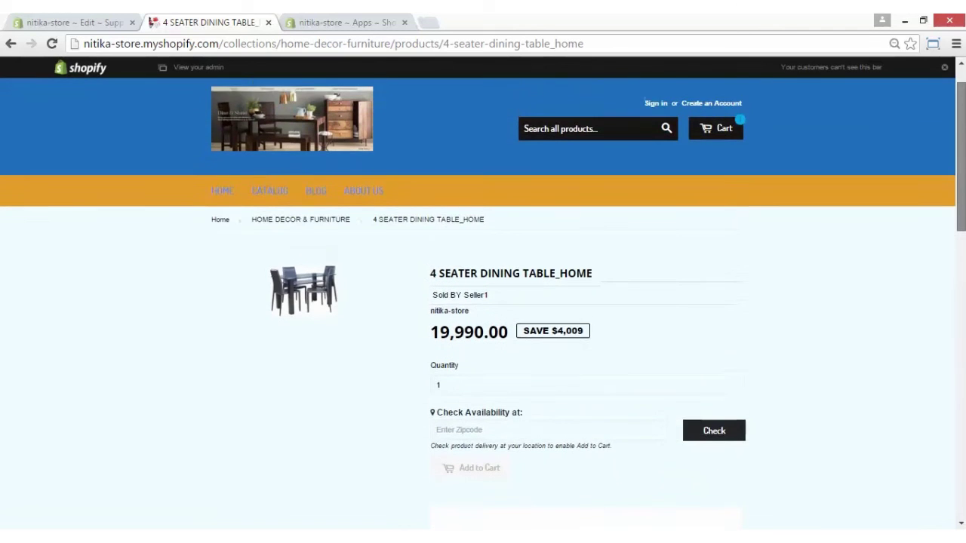